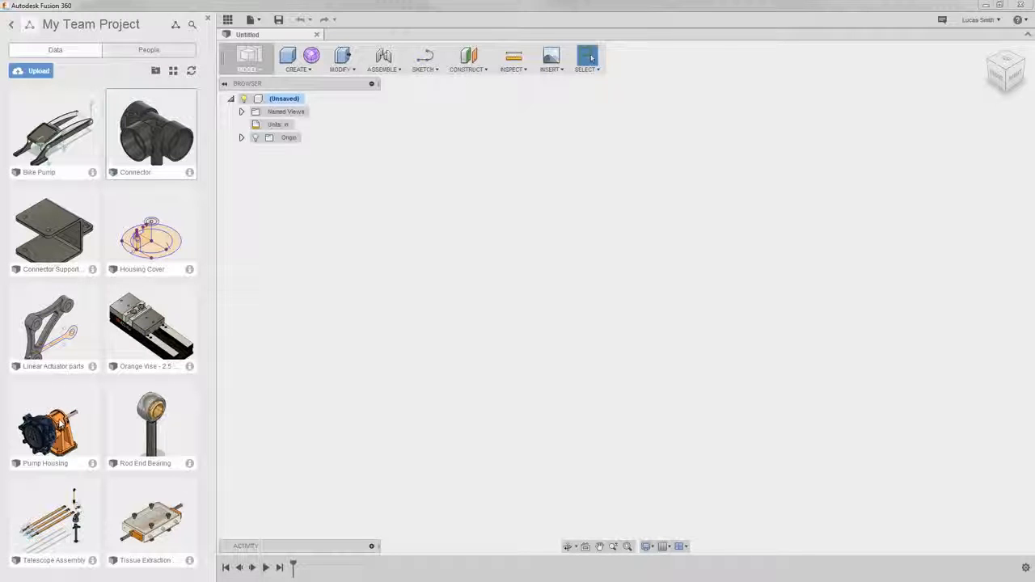
Open the Pump Housing design from My Team Project and hide the project data.
{"action": "double_click", "coordinate": [48, 427]}
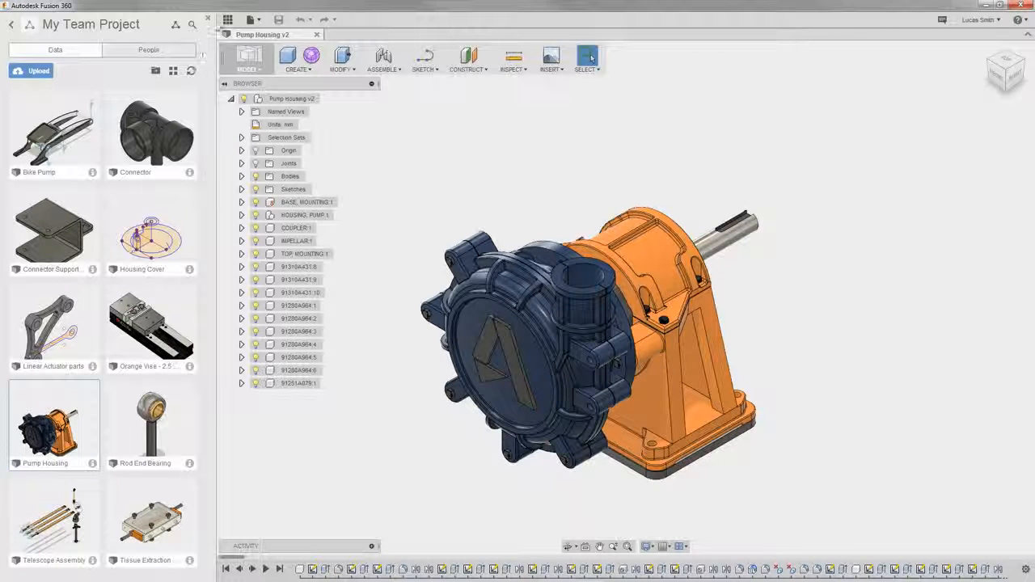
{"action": "left_click", "coordinate": [226, 19]}
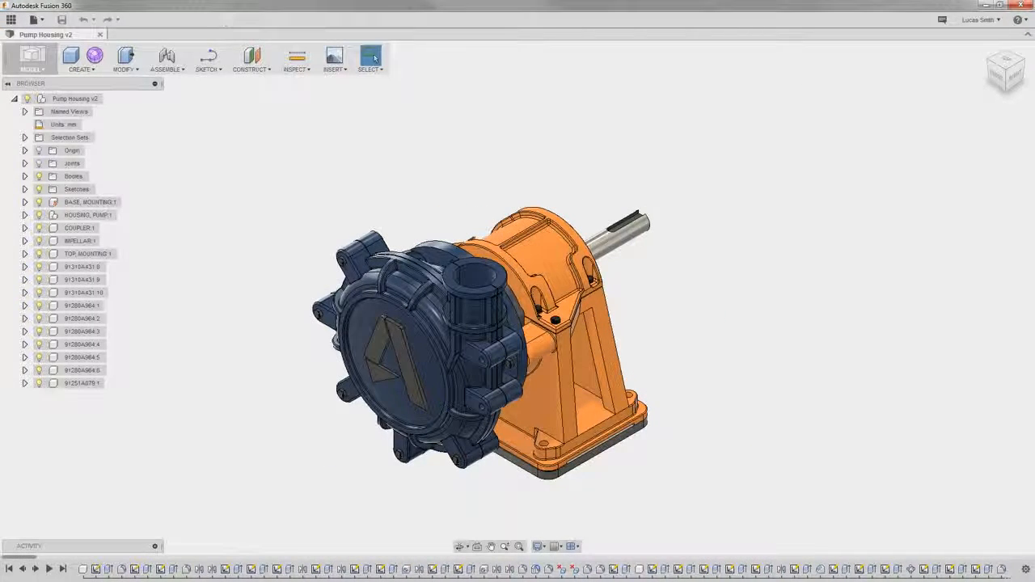
Review the file actions offered for the Connector design in the project data, leaving the project data hidden.
{"action": "left_click", "coordinate": [10, 19]}
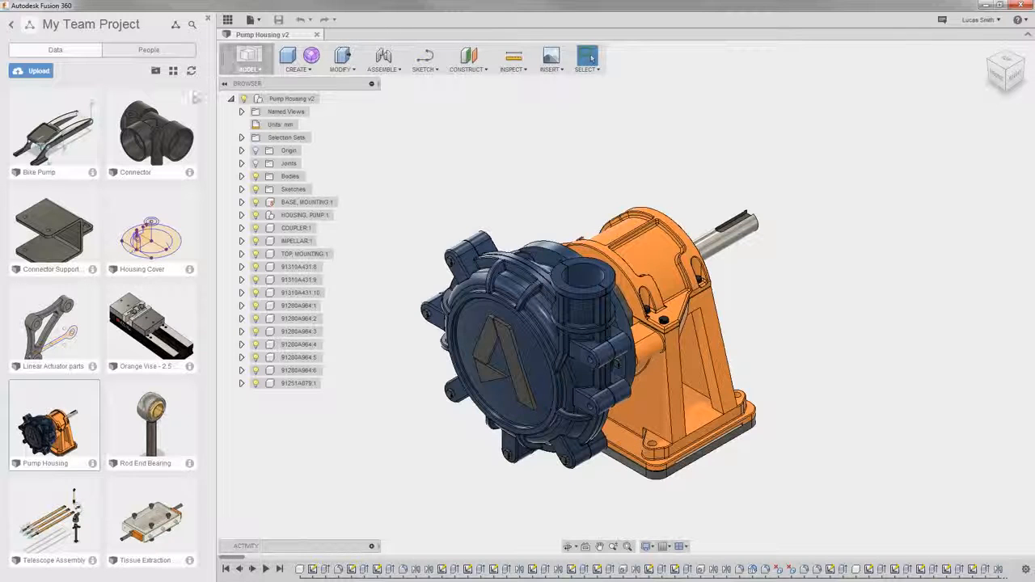
{"action": "right_click", "coordinate": [148, 125]}
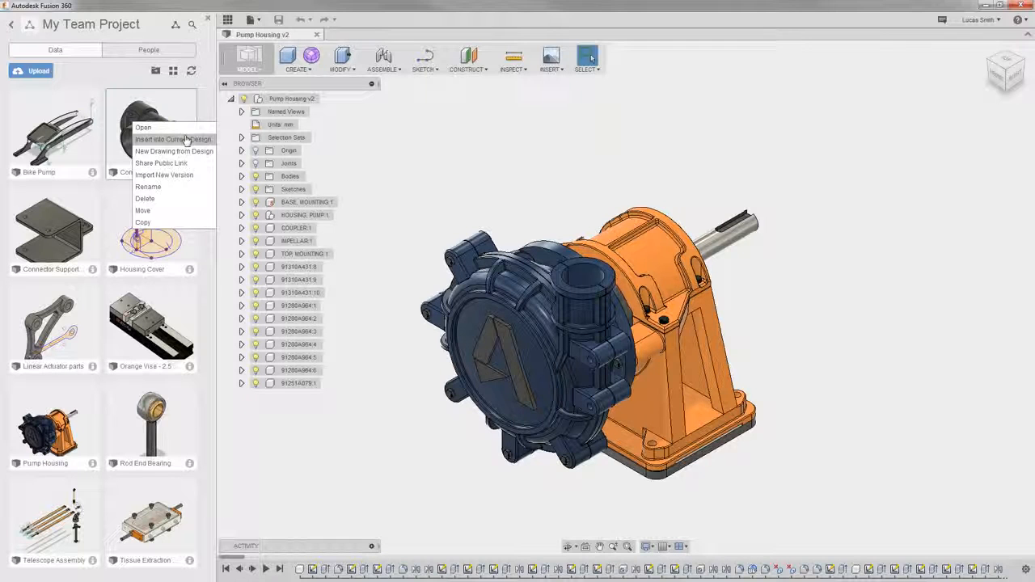
{"action": "left_click", "coordinate": [364, 152]}
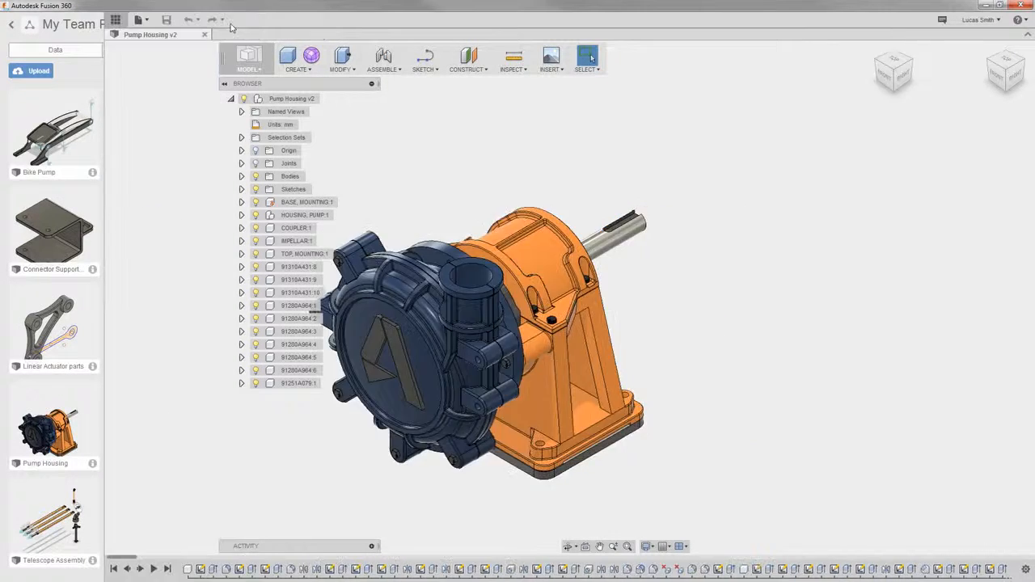
{"action": "left_click", "coordinate": [228, 20]}
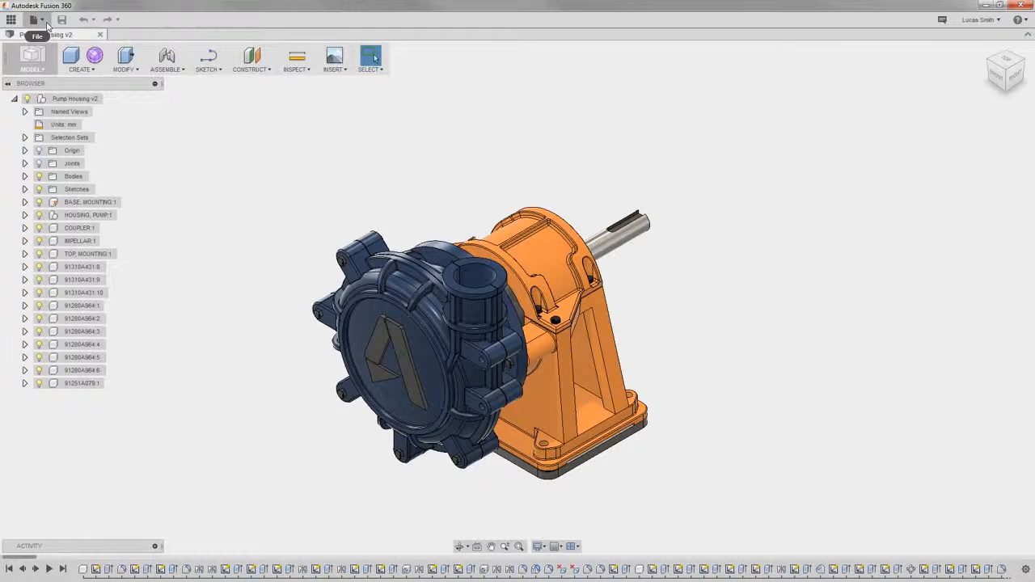
Create a new empty design and close it again.
{"action": "left_click", "coordinate": [36, 20]}
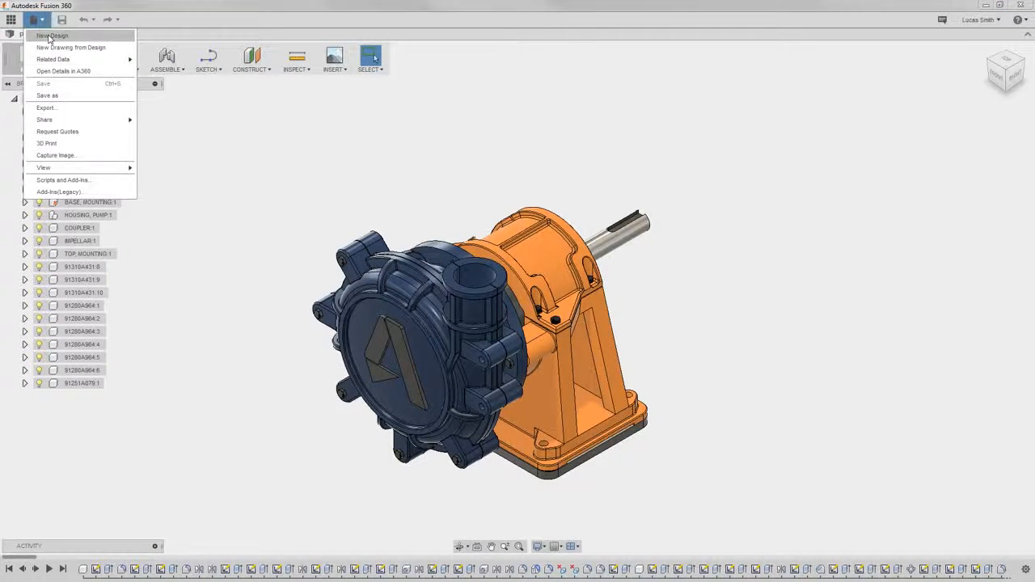
{"action": "left_click", "coordinate": [49, 36]}
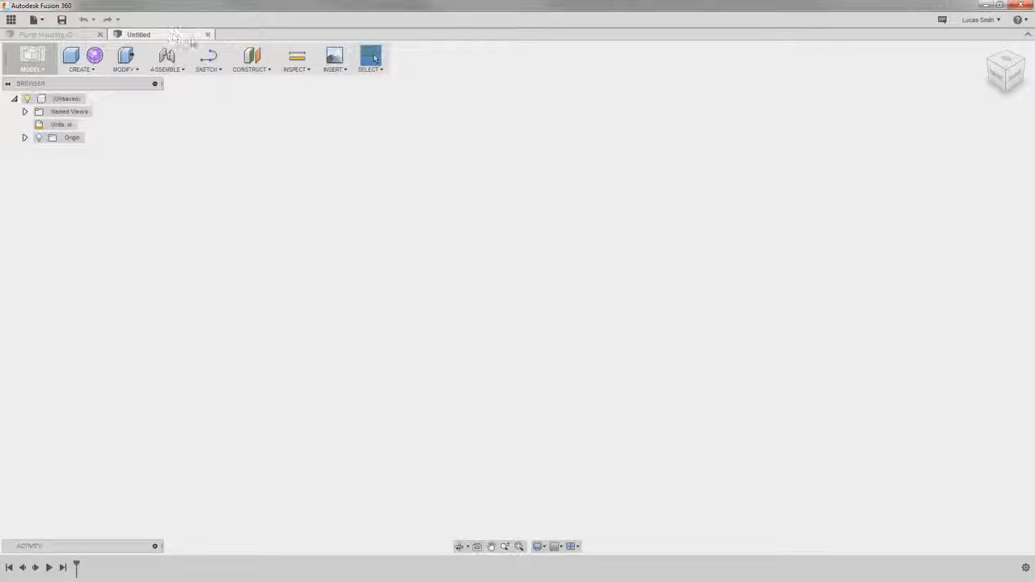
{"action": "left_click", "coordinate": [207, 35]}
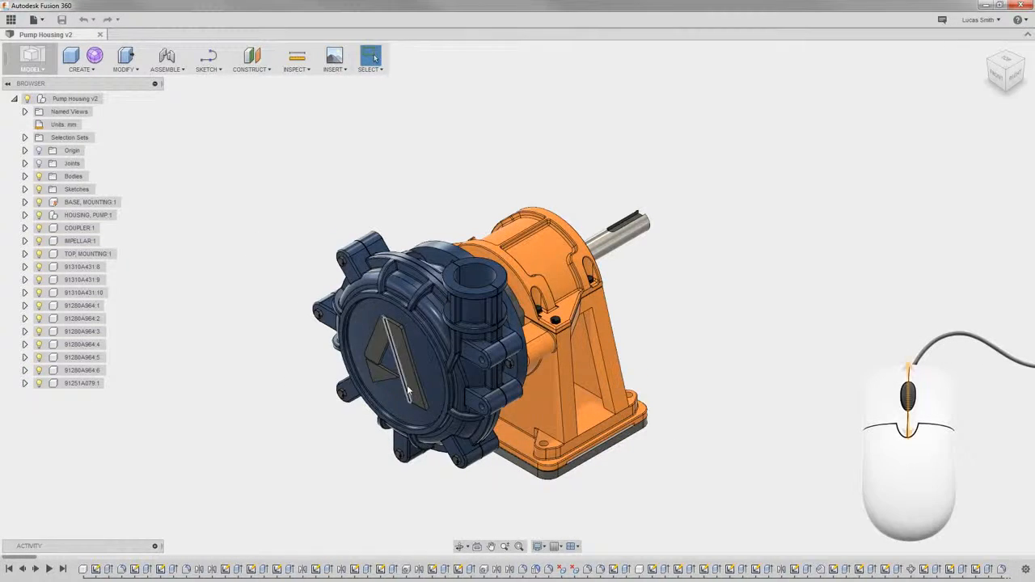
Inspect the pump housing model up close, from a distance and from an angle nearer its right side.
{"action": "scroll", "coordinate": [409, 386], "scroll_direction": "up", "scroll_amount": 5}
{"action": "scroll", "coordinate": [408, 382], "scroll_direction": "down", "scroll_amount": 5}
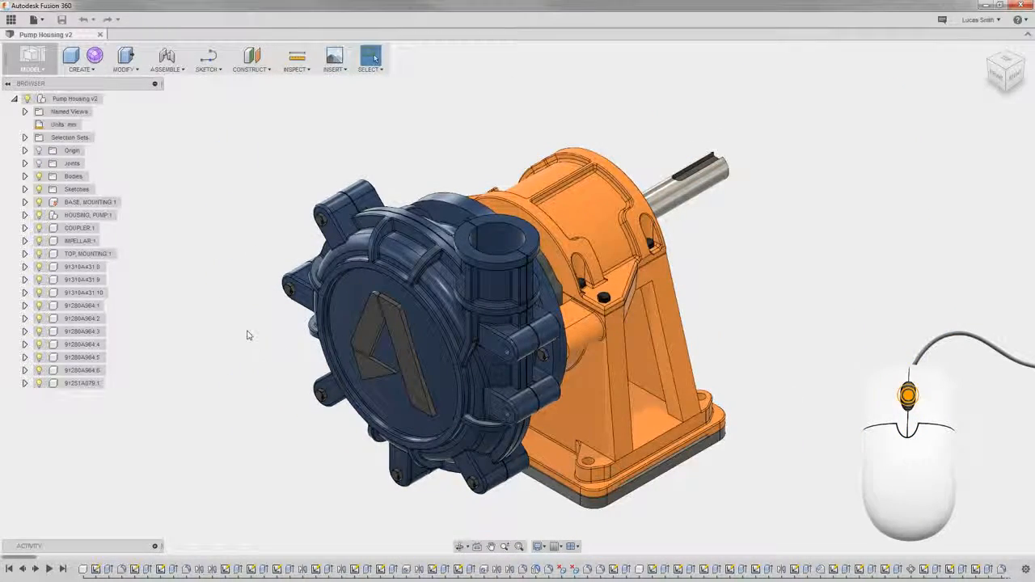
{"action": "scroll", "coordinate": [248, 334], "scroll_direction": "down", "scroll_amount": 2}
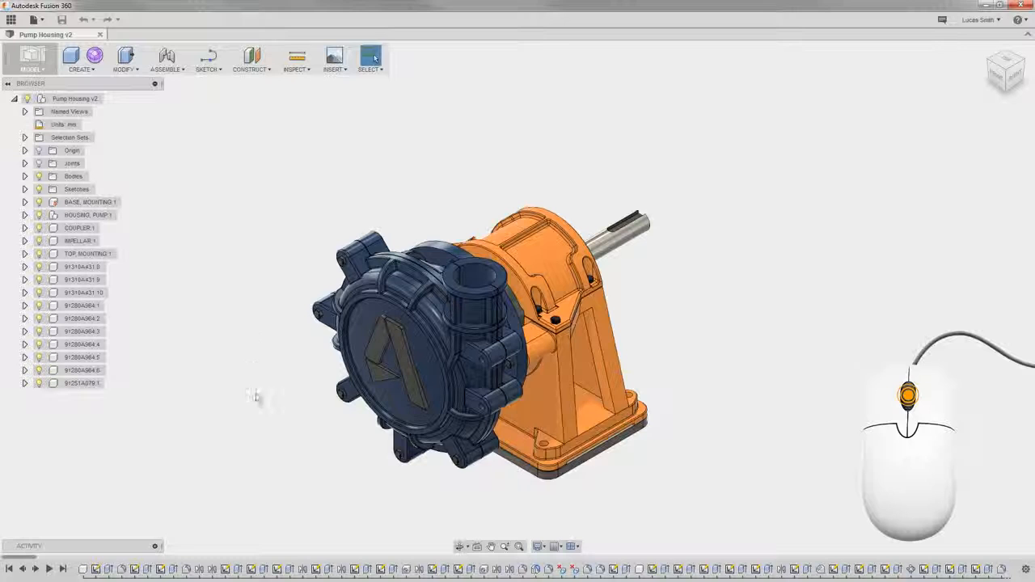
{"action": "middle_click_drag", "start_coordinate": [258, 408], "coordinate": [268, 347]}
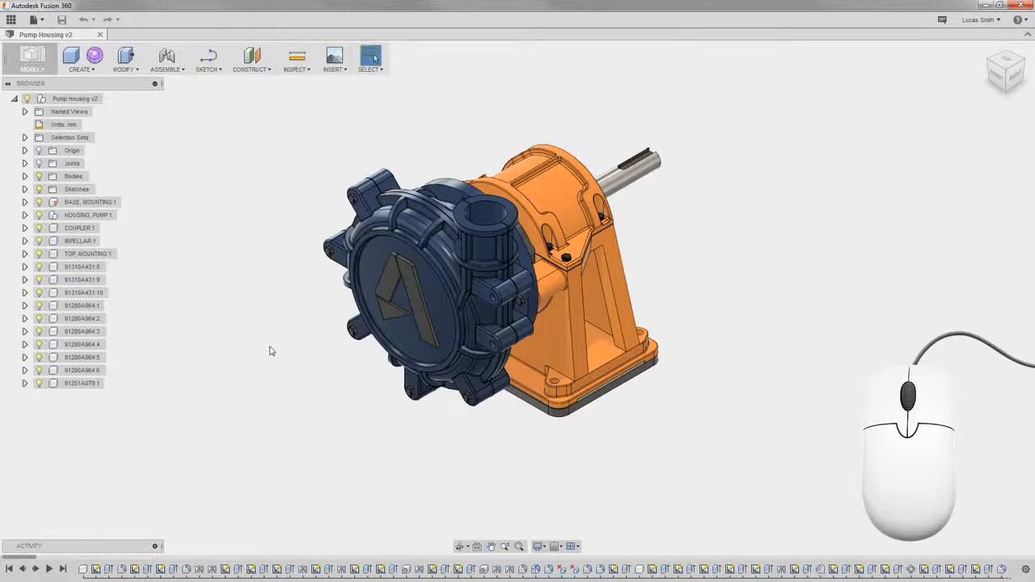
{"action": "middle_click_drag", "start_coordinate": [274, 411], "coordinate": [250, 395], "text": "shift"}
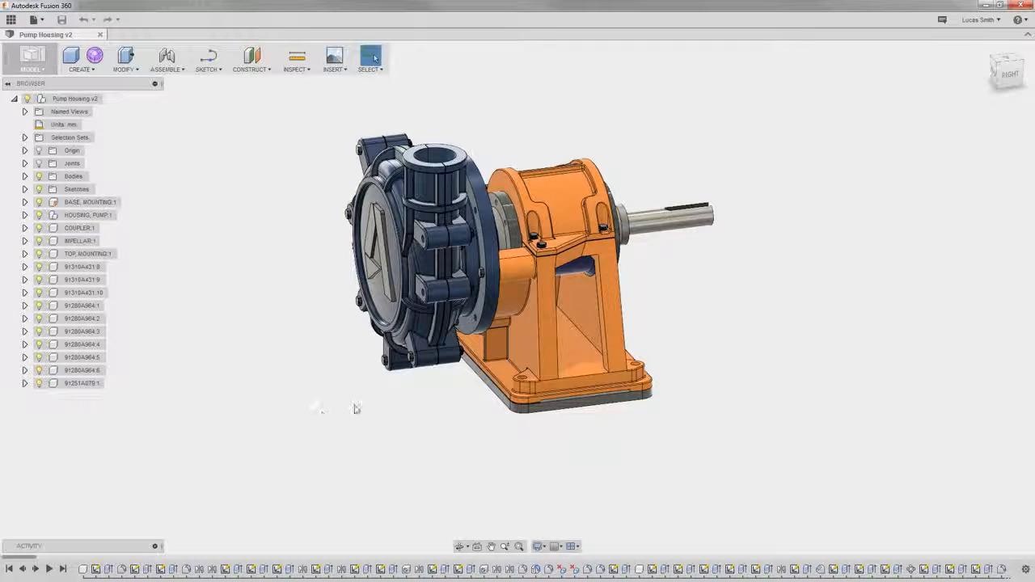
View the pump housing from the front, rotate that view 90 degrees and back, and return to the home view.
{"action": "mouse_move", "coordinate": [988, 81]}
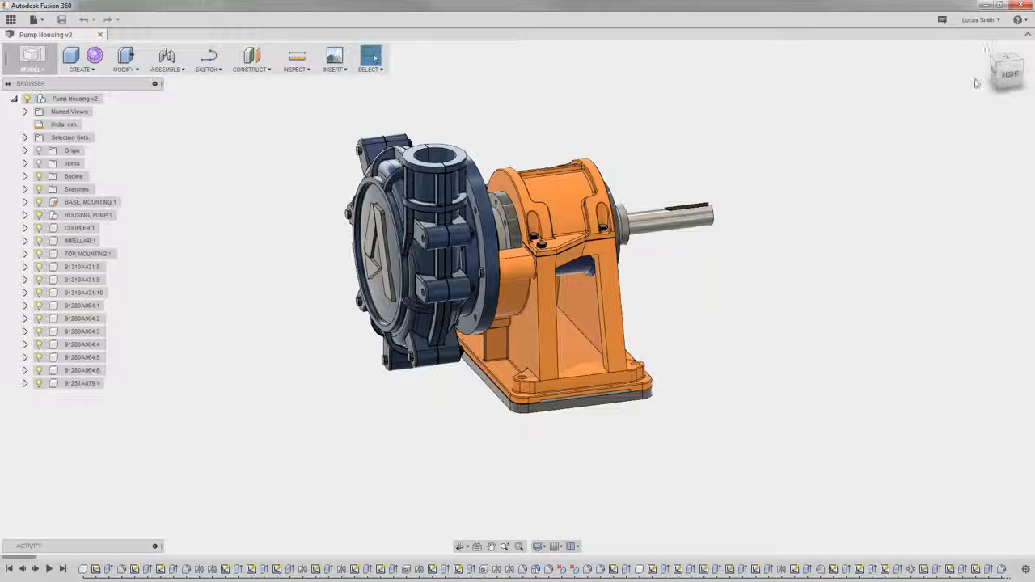
{"action": "left_click", "coordinate": [993, 72]}
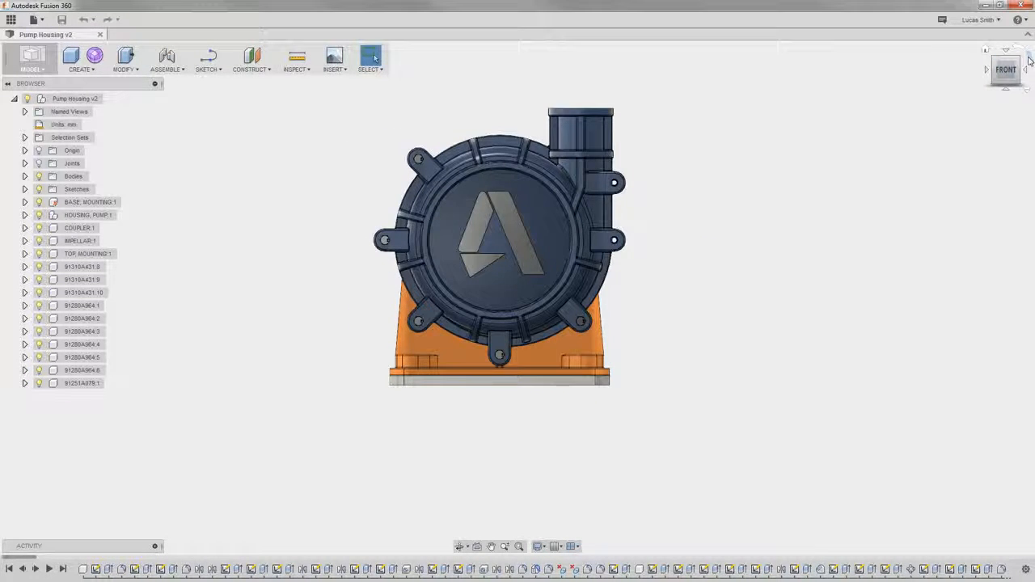
{"action": "left_click", "coordinate": [1023, 53]}
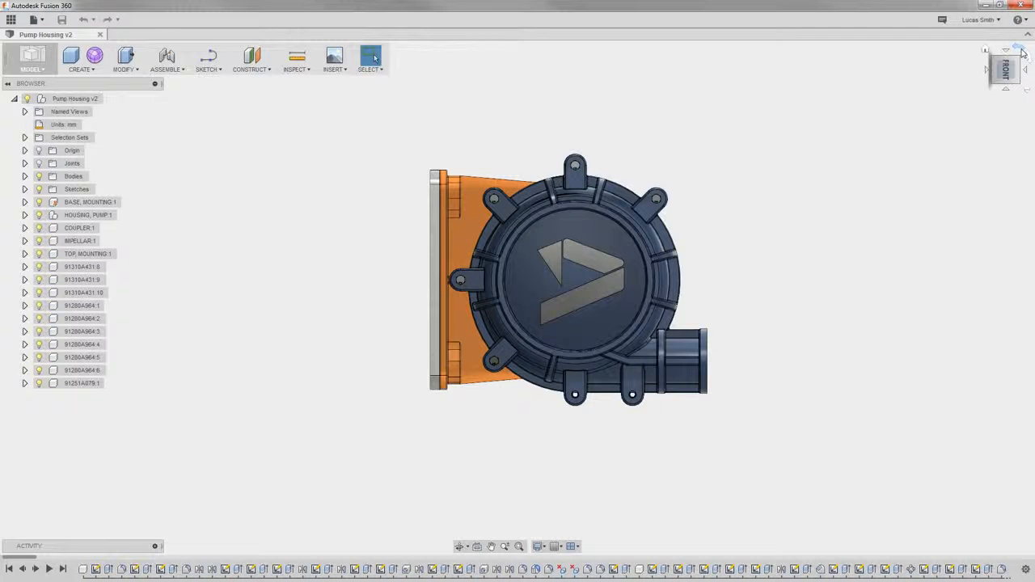
{"action": "left_click", "coordinate": [1023, 52]}
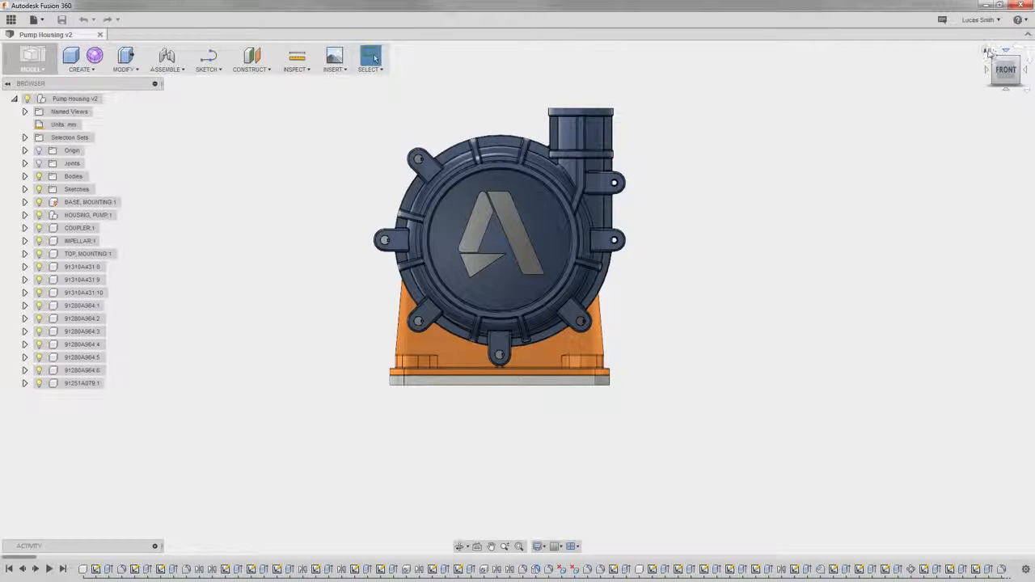
{"action": "left_click", "coordinate": [987, 51]}
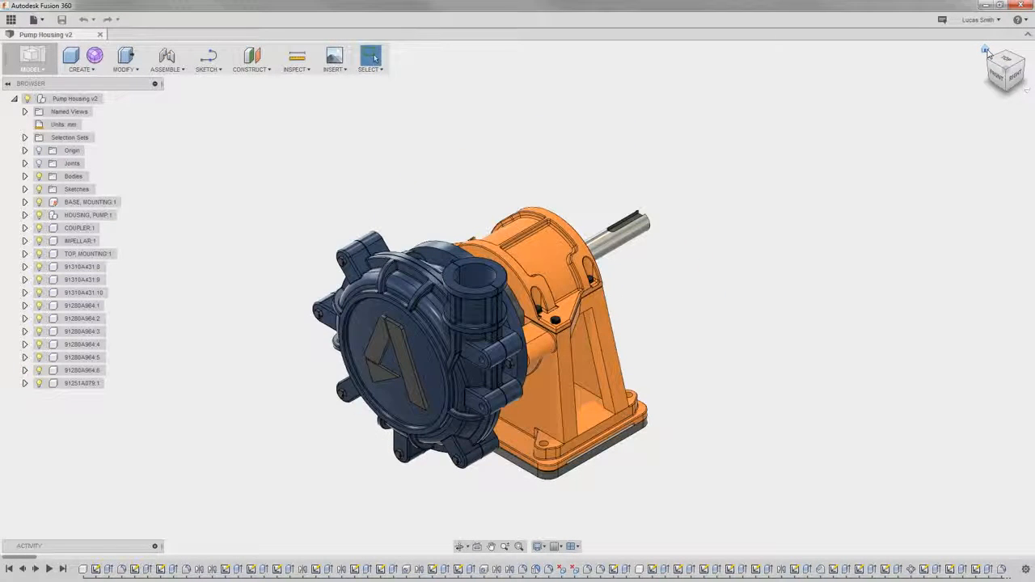
Set the view projection to Perspective with Ortho Faces, check it in the front view and return to the home view.
{"action": "left_click", "coordinate": [1030, 92]}
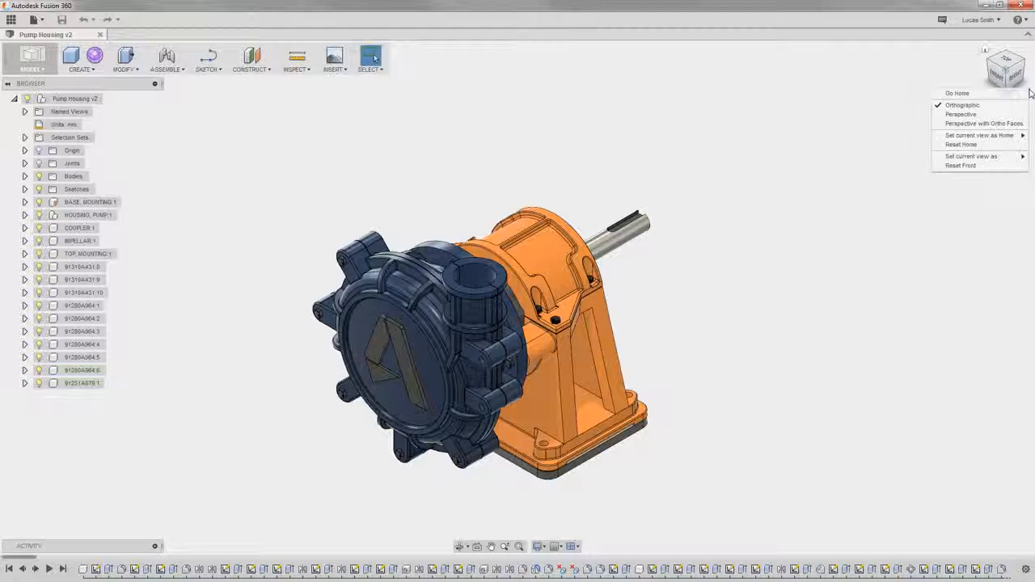
{"action": "left_click", "coordinate": [962, 114]}
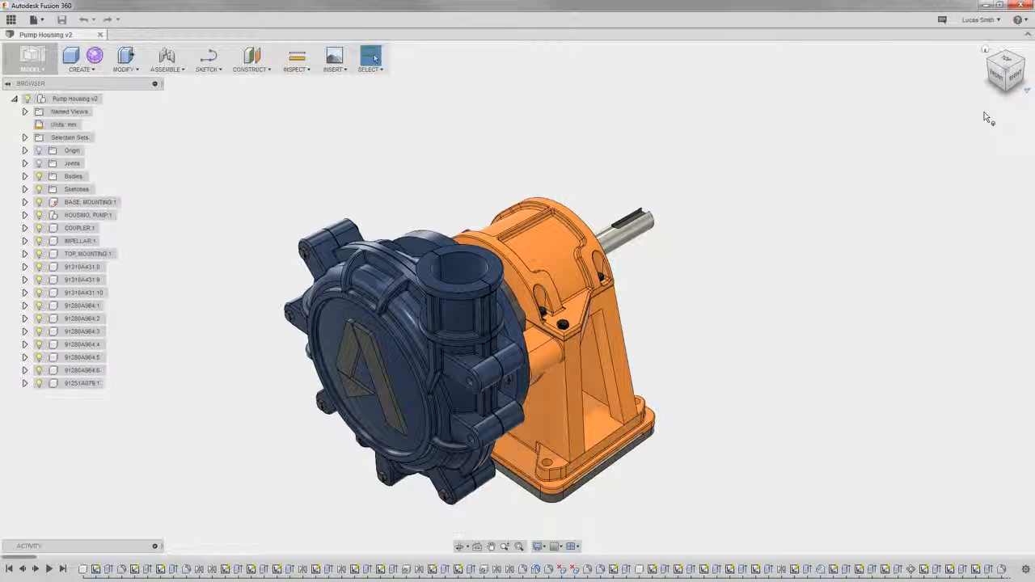
{"action": "left_click", "coordinate": [1027, 91]}
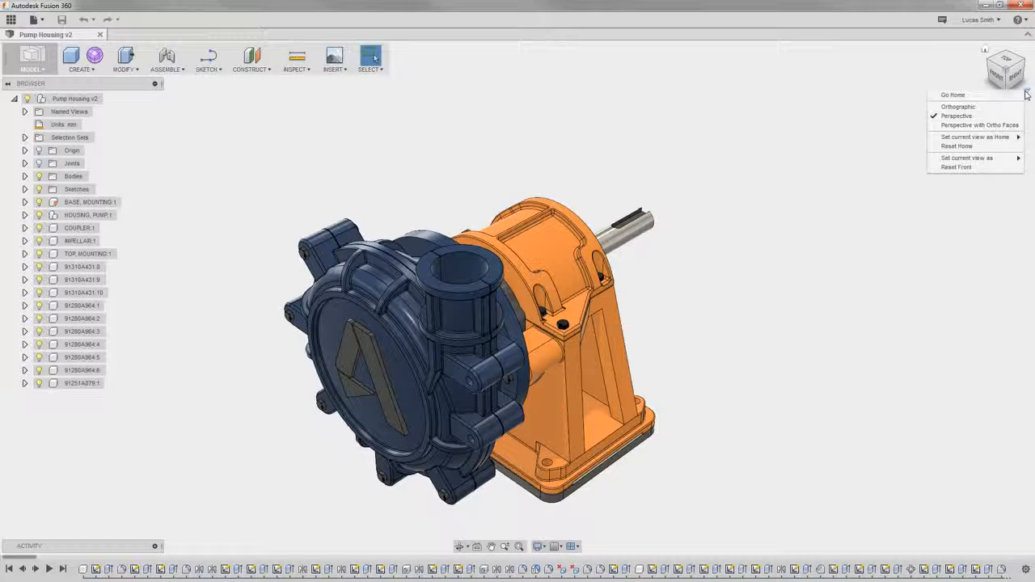
{"action": "left_click", "coordinate": [989, 126]}
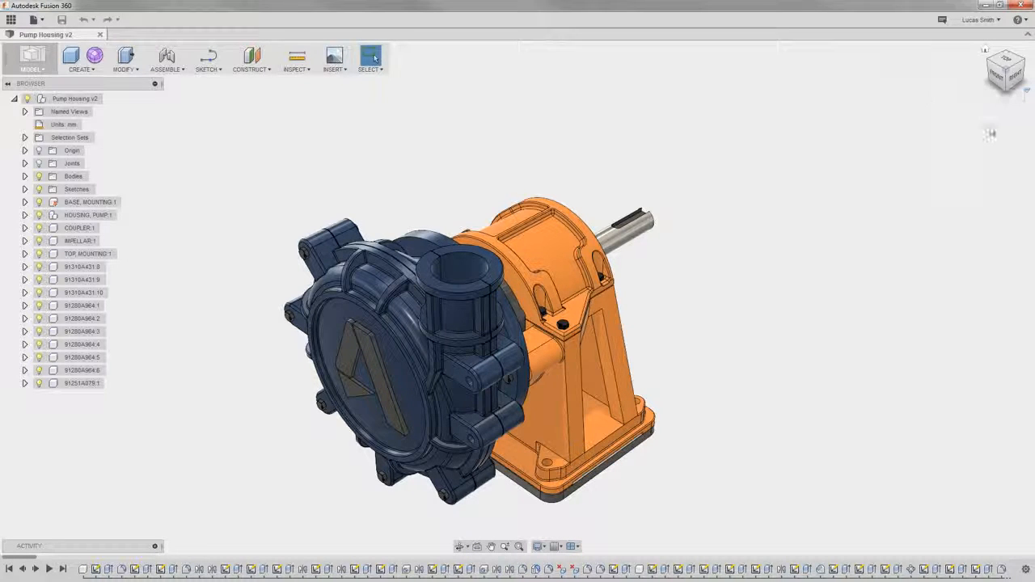
{"action": "left_click", "coordinate": [999, 80]}
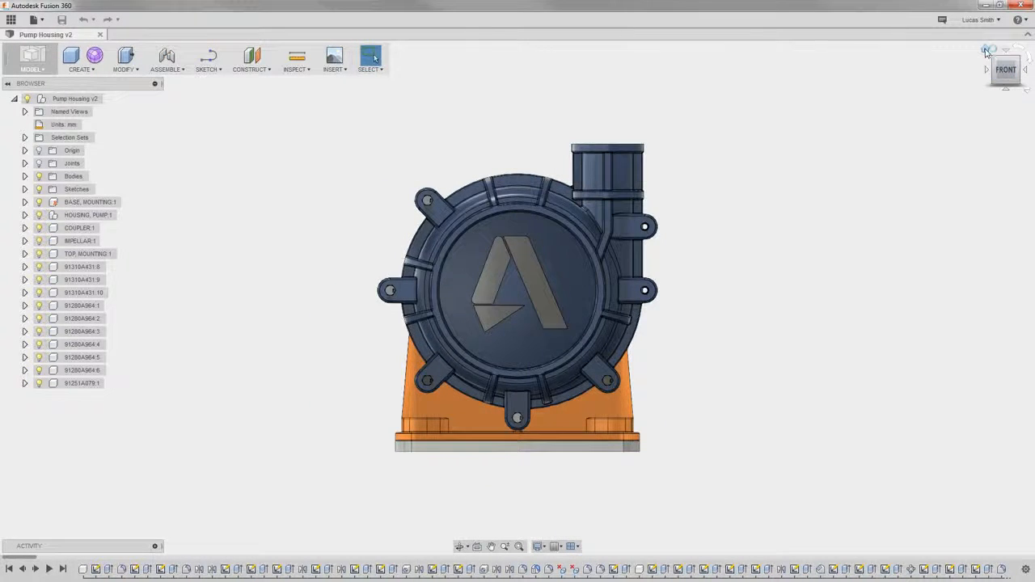
{"action": "left_click", "coordinate": [985, 50]}
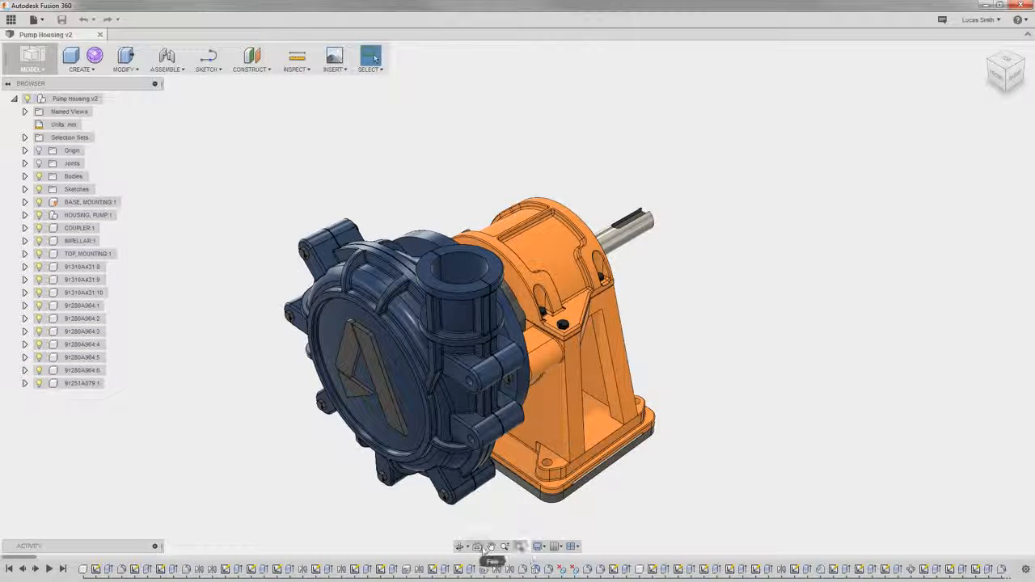
Look straight at the side face of the mounting base plate and return to an angled view of the pump.
{"action": "left_click", "coordinate": [476, 548]}
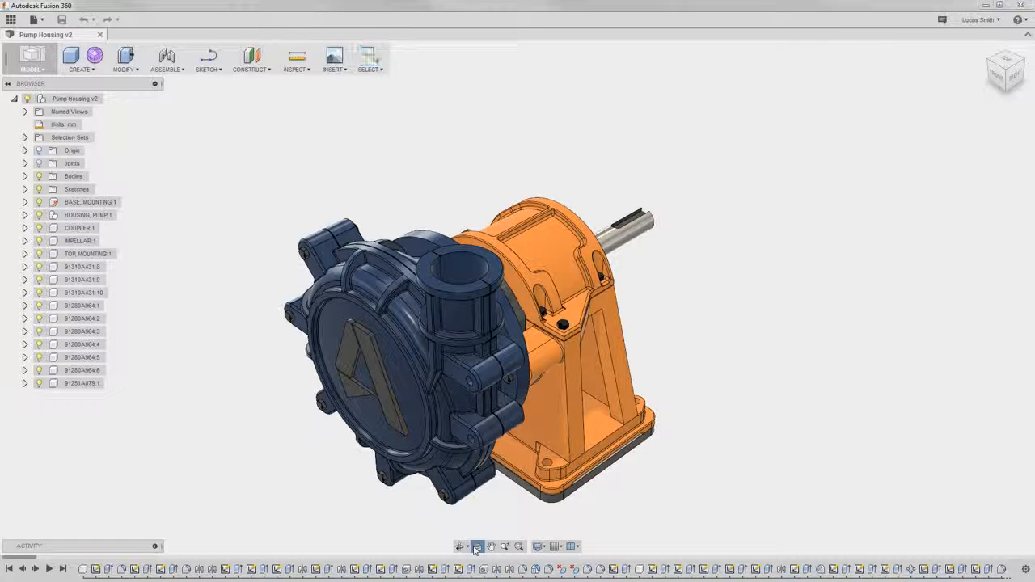
{"action": "left_click", "coordinate": [586, 487]}
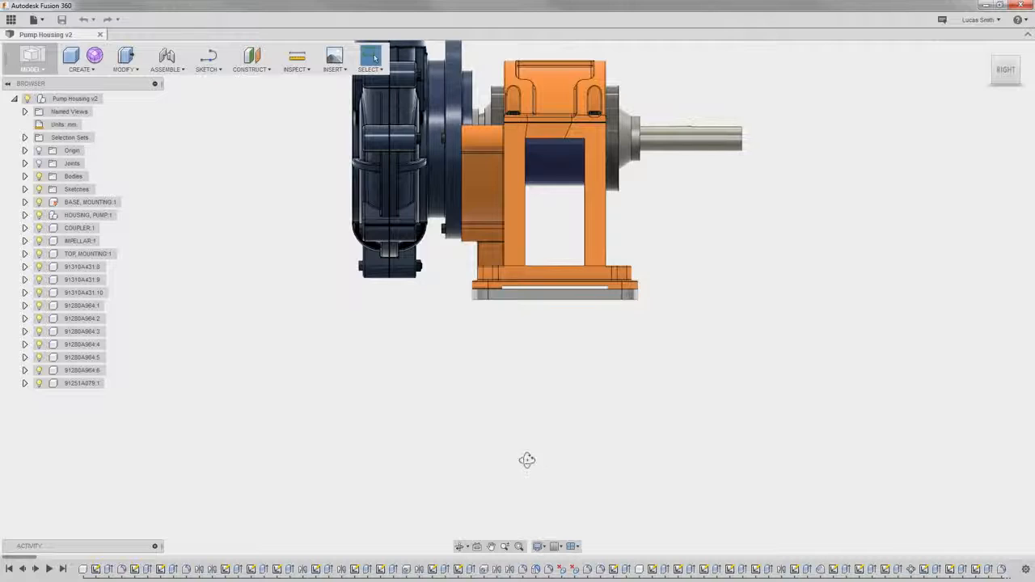
{"action": "middle_click_drag", "start_coordinate": [526, 458], "coordinate": [571, 464], "text": "shift"}
{"action": "middle_click_drag", "start_coordinate": [568, 405], "coordinate": [587, 464], "text": "shift"}
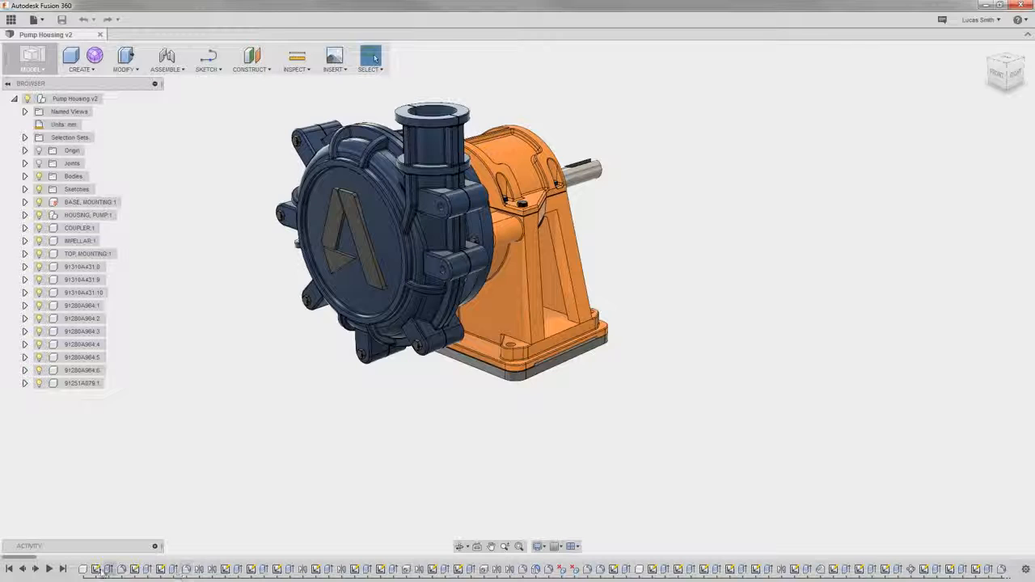
Edit the last extrude feature of the design, the grey base plate, and set its distance to 100 mm.
{"action": "left_click", "coordinate": [63, 569]}
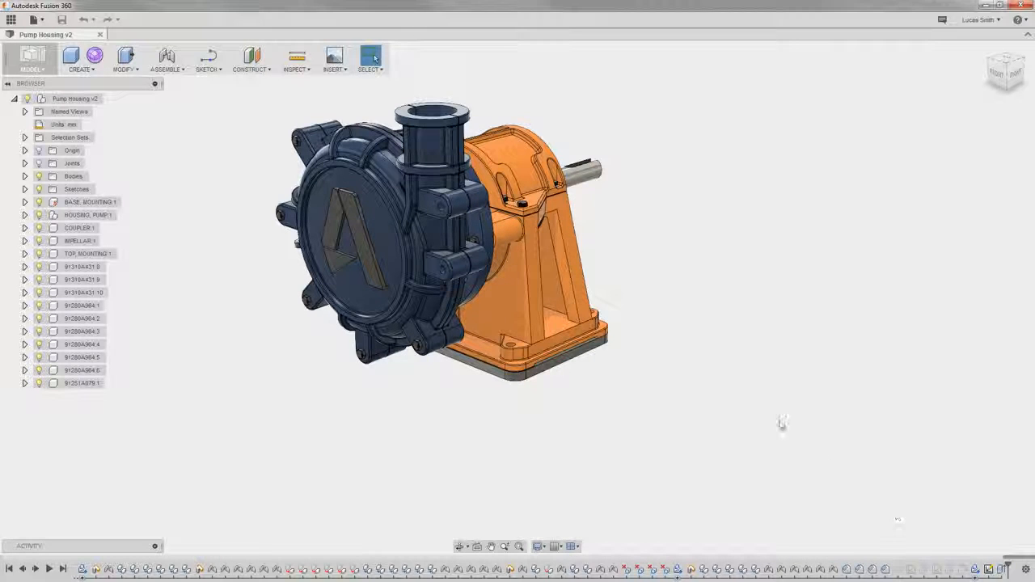
{"action": "scroll", "coordinate": [573, 356], "scroll_direction": "up", "scroll_amount": 5}
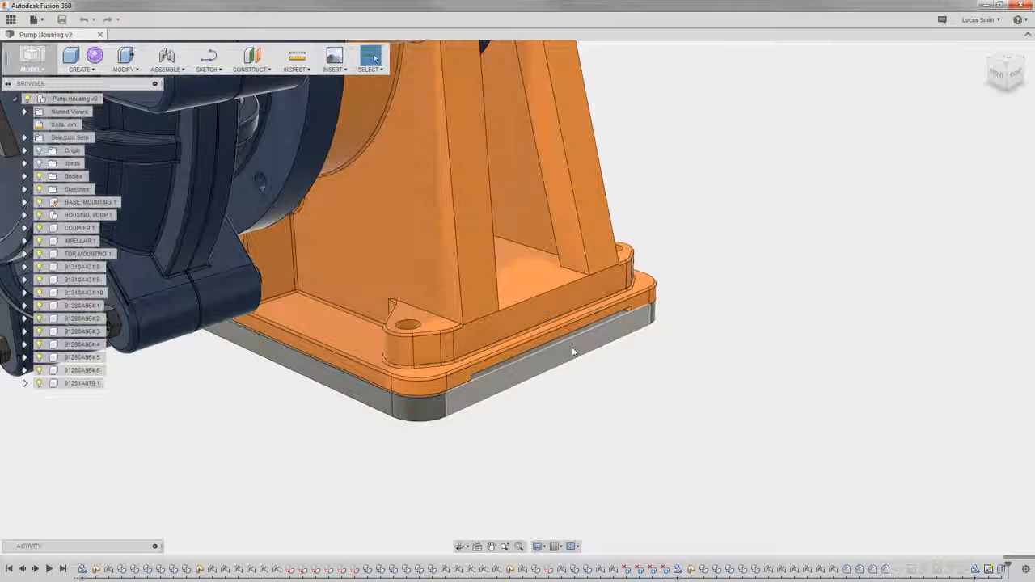
{"action": "left_click", "coordinate": [574, 352]}
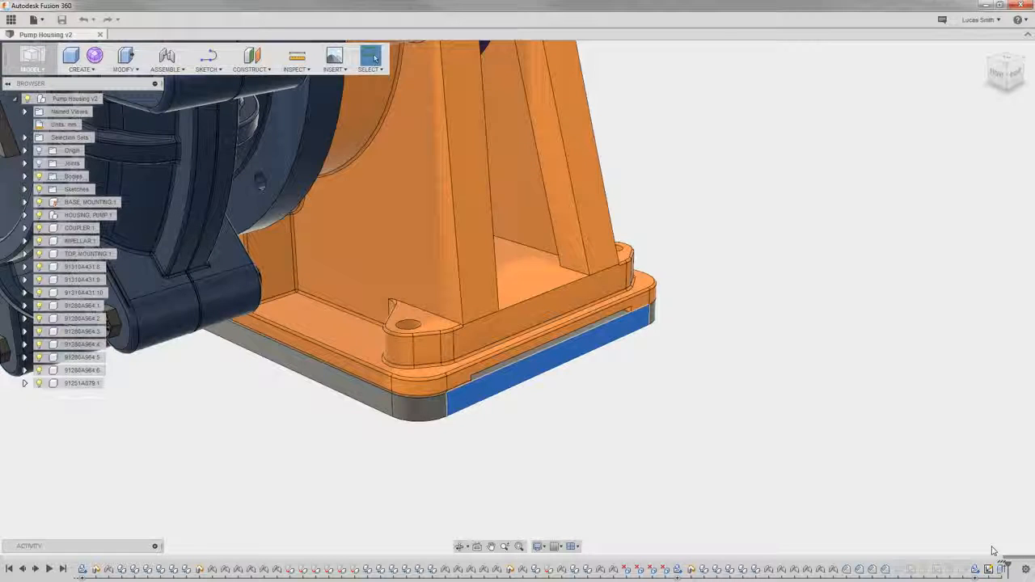
{"action": "double_click", "coordinate": [1001, 569]}
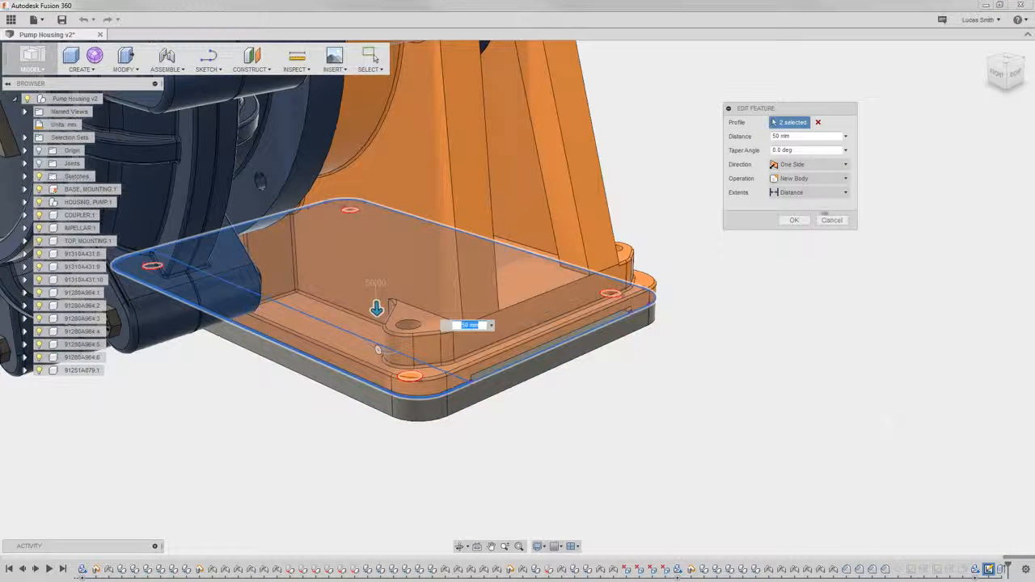
{"action": "left_click_drag", "start_coordinate": [799, 137], "coordinate": [766, 136]}
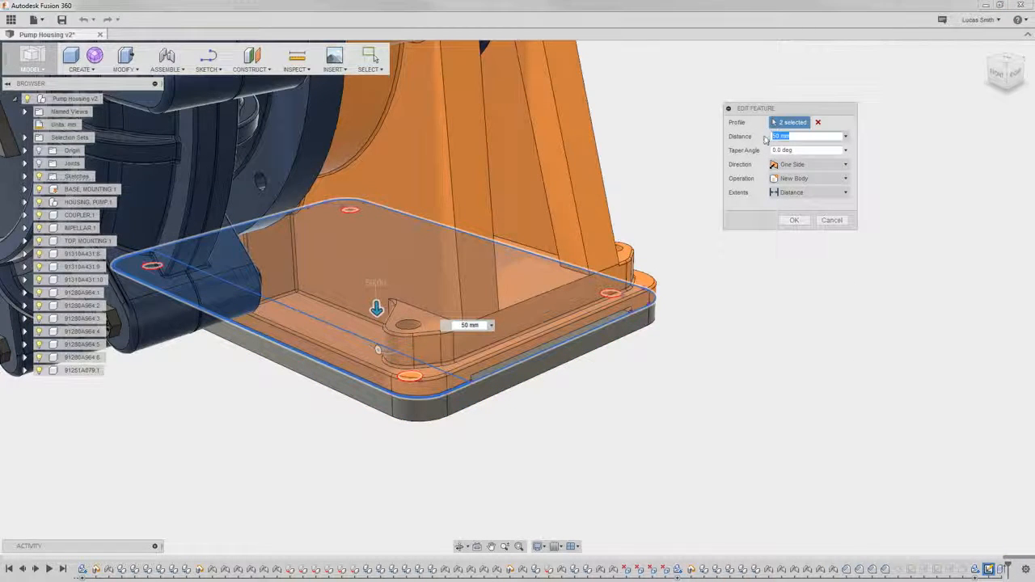
{"action": "type", "text": "100"}
{"action": "key", "text": "Return"}
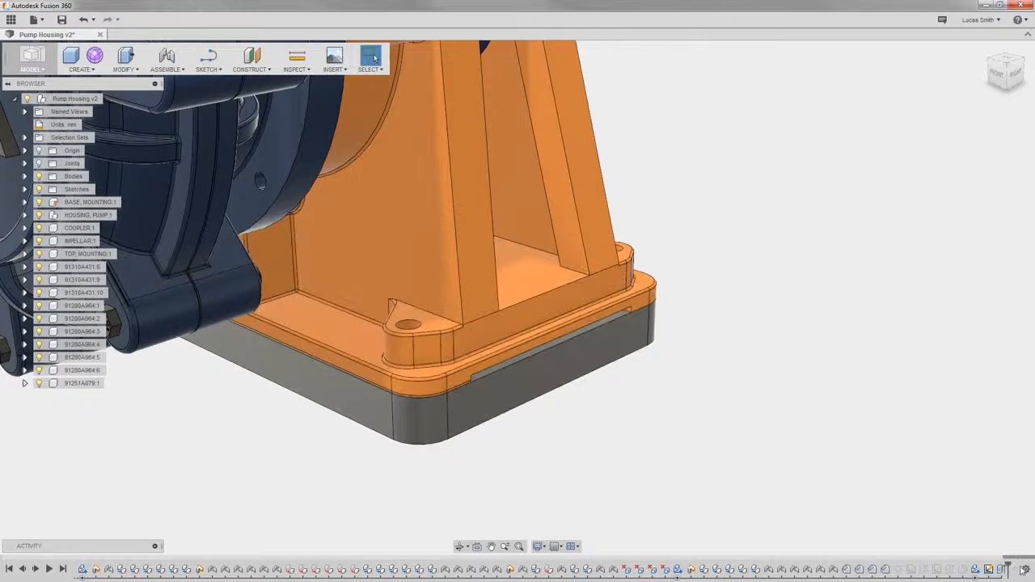
Review the timeline's design history and display options.
{"action": "left_click", "coordinate": [1025, 569]}
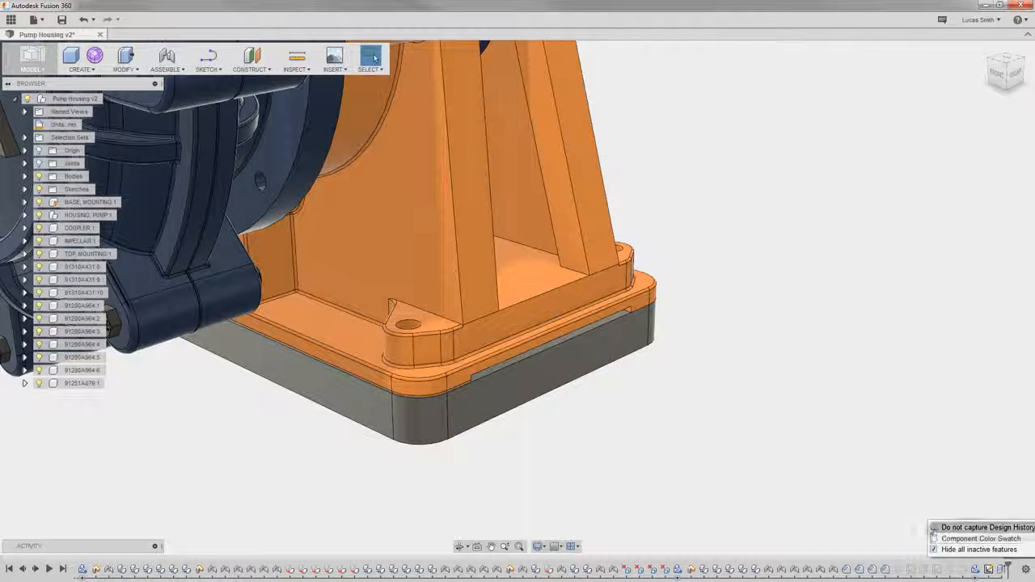
{"action": "left_click", "coordinate": [816, 471]}
{"action": "scroll", "coordinate": [818, 469], "scroll_direction": "down", "scroll_amount": 5}
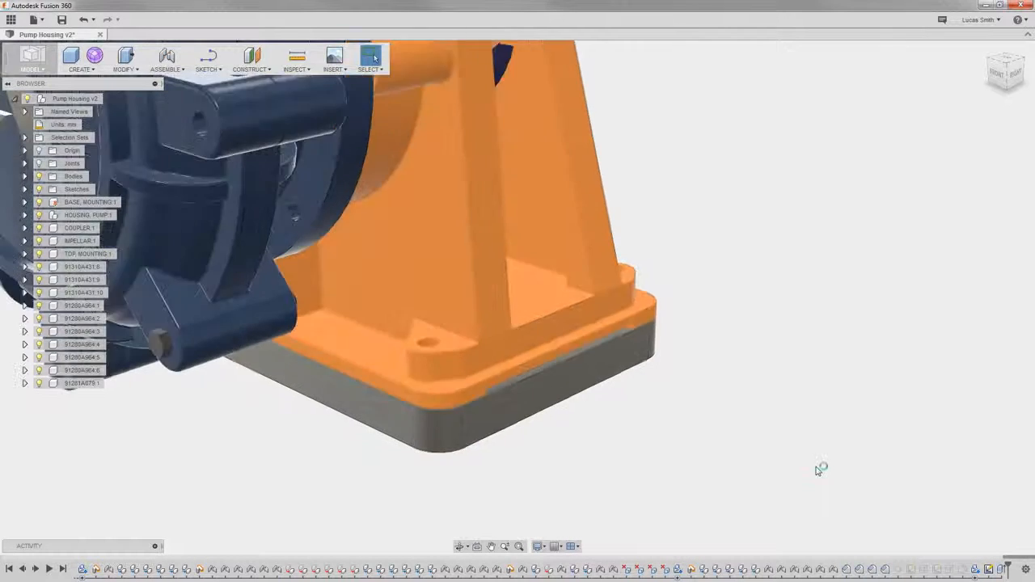
{"action": "middle_click_drag", "start_coordinate": [817, 465], "coordinate": [804, 432]}
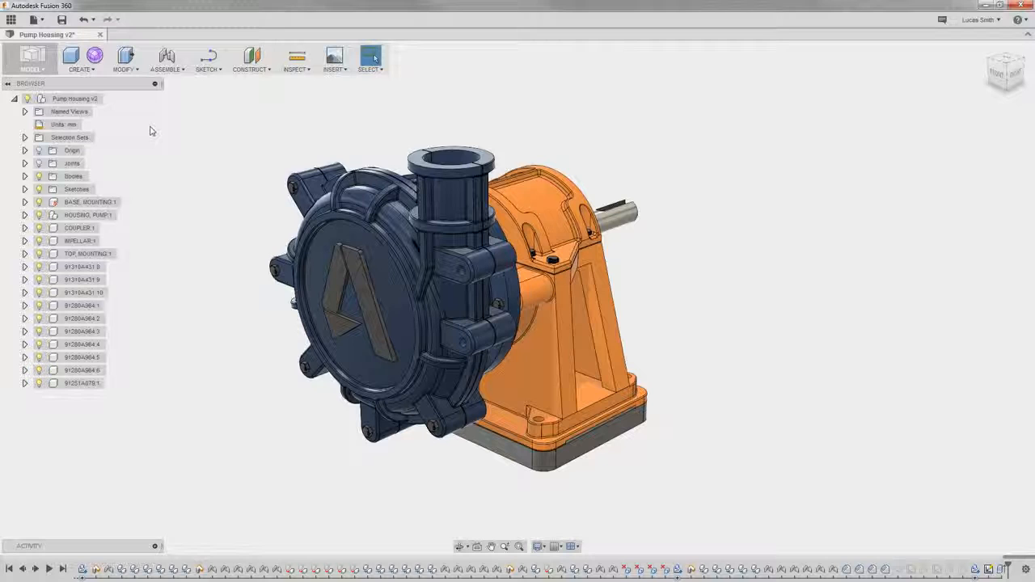
{"action": "left_click", "coordinate": [88, 72]}
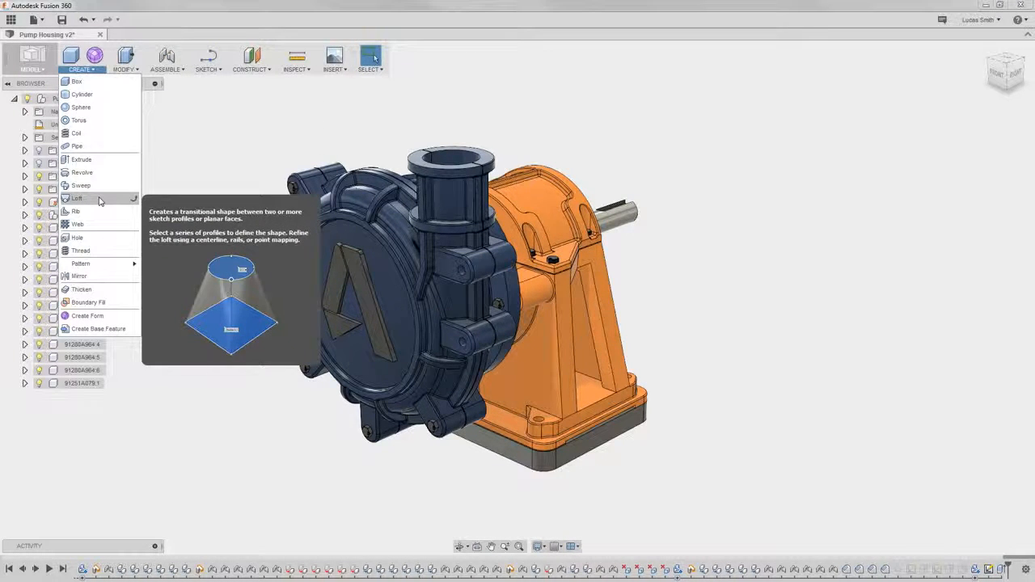
{"action": "left_click", "coordinate": [132, 70]}
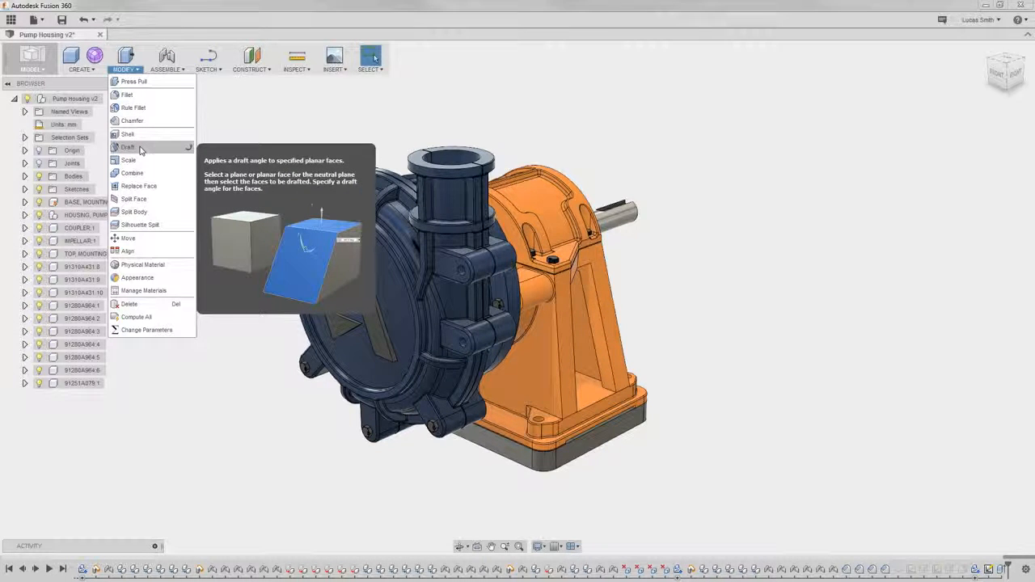
{"action": "mouse_move", "coordinate": [166, 69]}
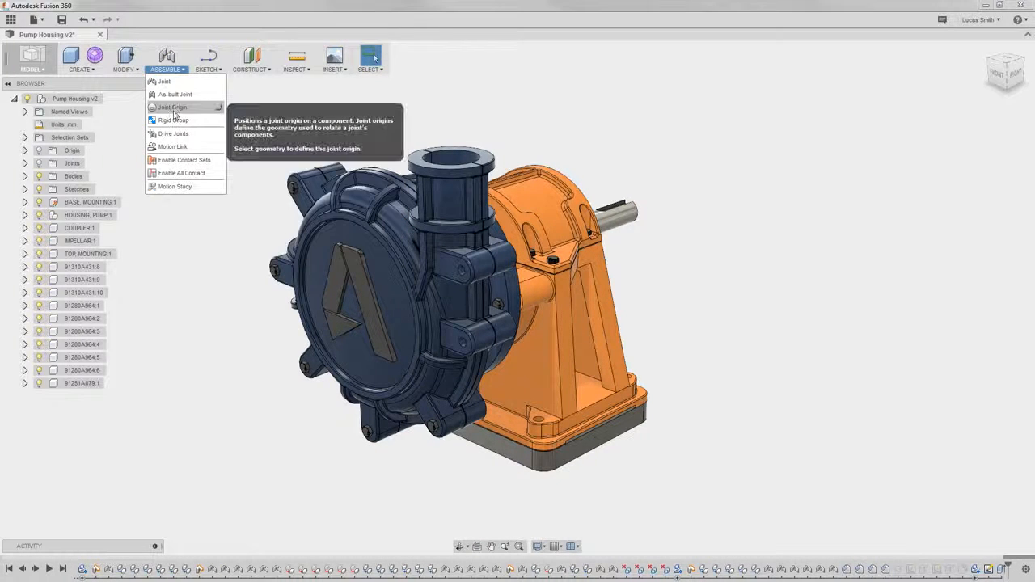
Add Create Sketch, Center Rectangle and Center Diameter Circle to the quick-access sketch commands.
{"action": "mouse_move", "coordinate": [212, 71]}
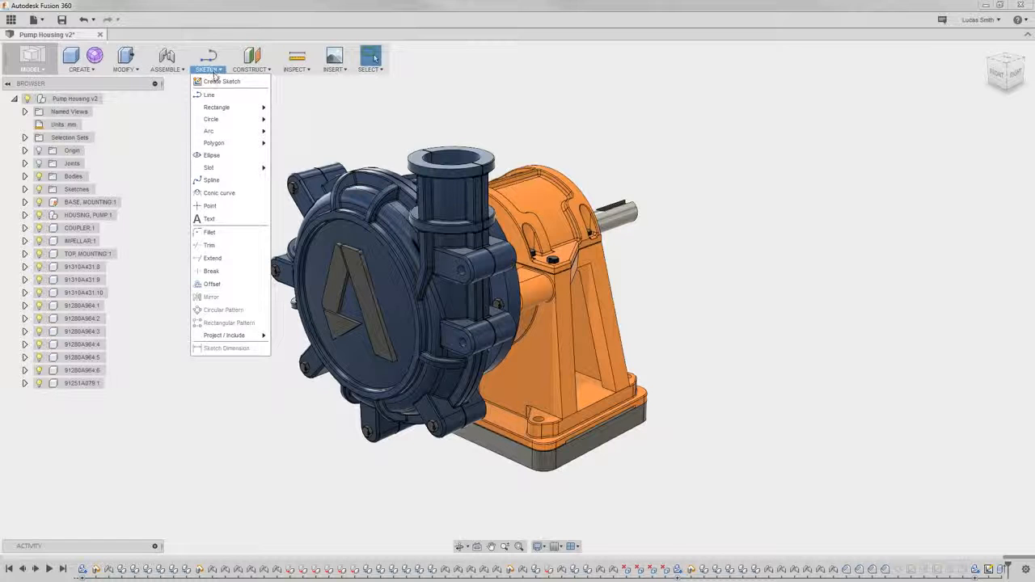
{"action": "left_click", "coordinate": [262, 84]}
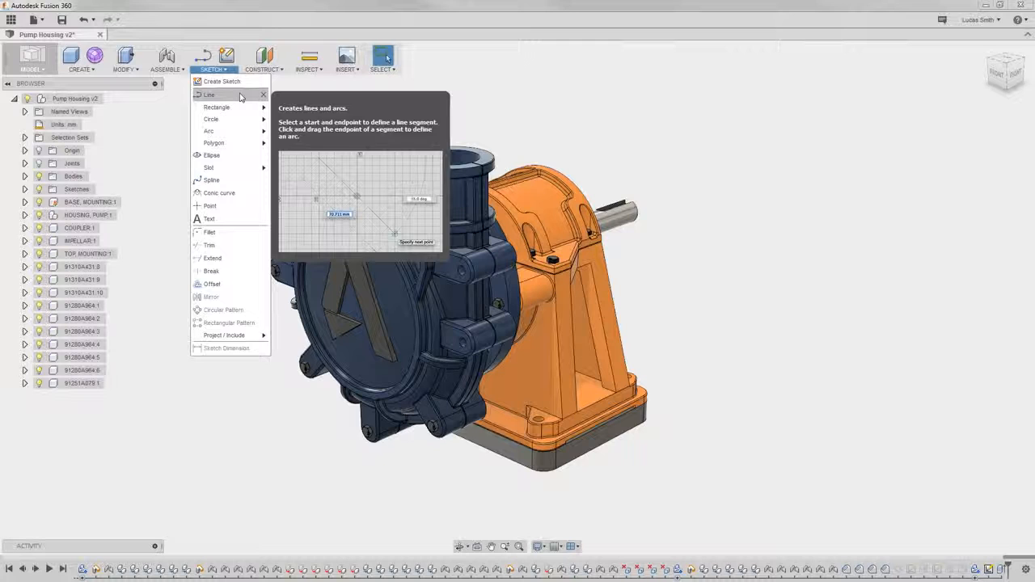
{"action": "mouse_move", "coordinate": [239, 108]}
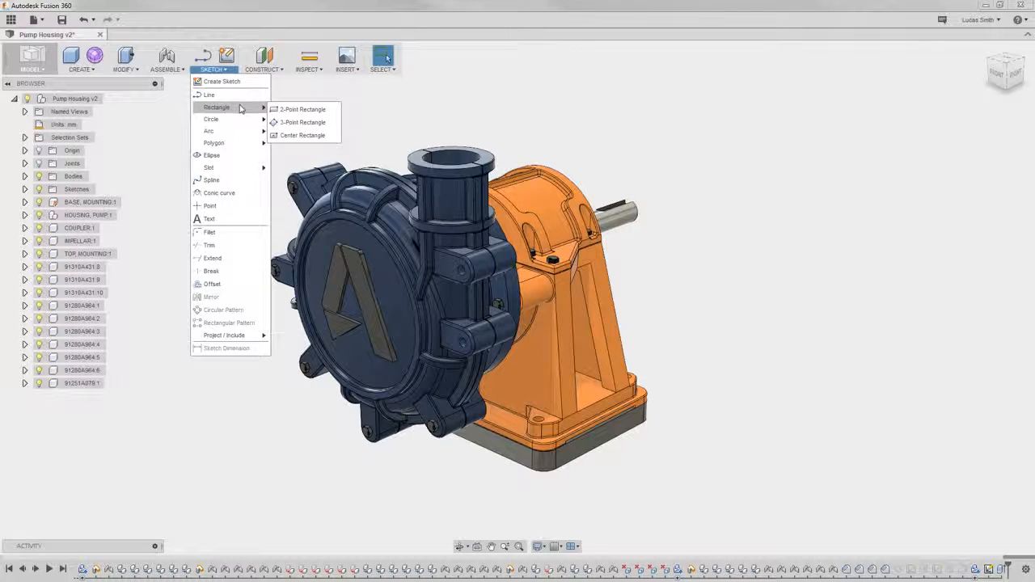
{"action": "left_click", "coordinate": [332, 135]}
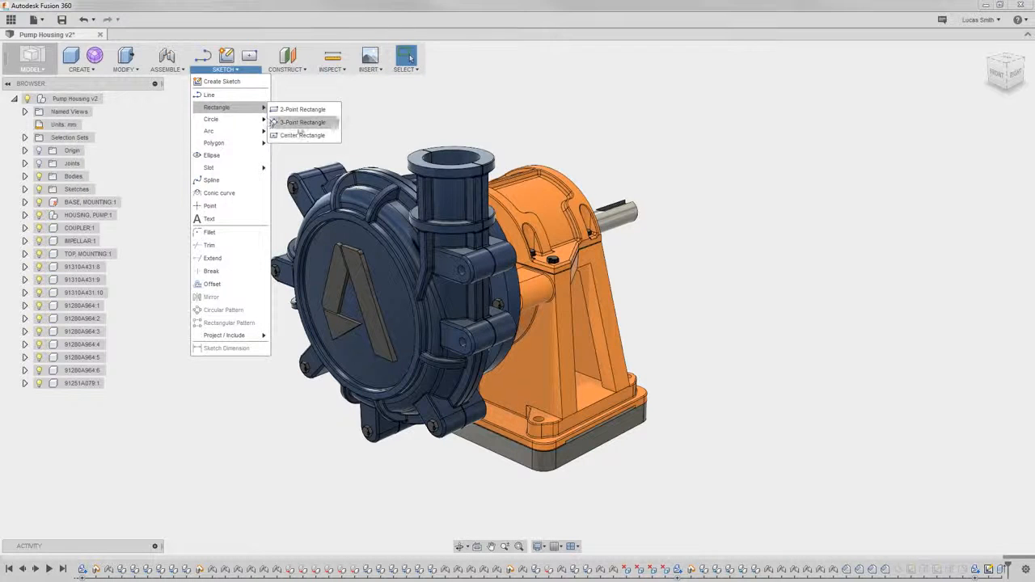
{"action": "mouse_move", "coordinate": [242, 119]}
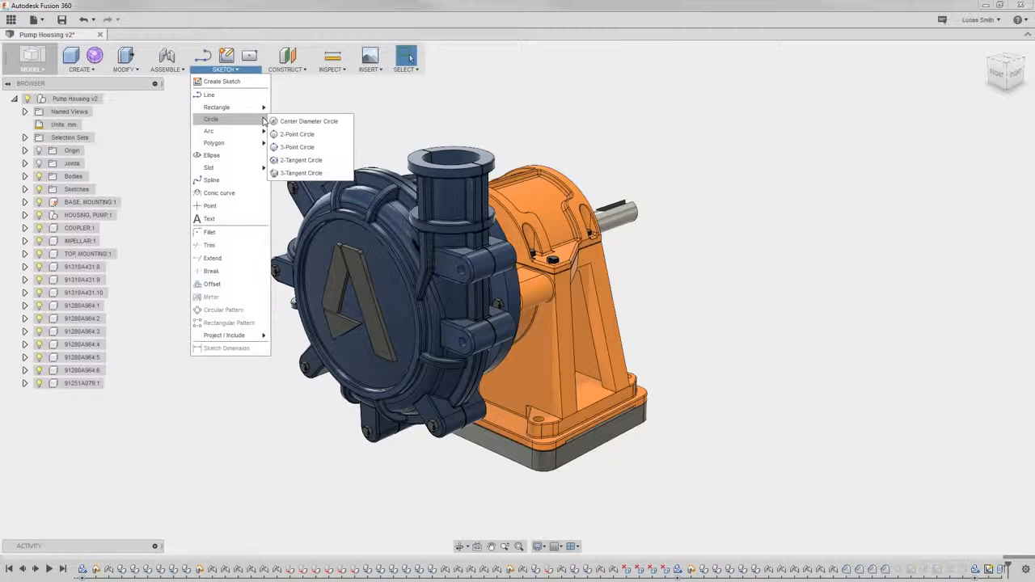
{"action": "left_click", "coordinate": [345, 122]}
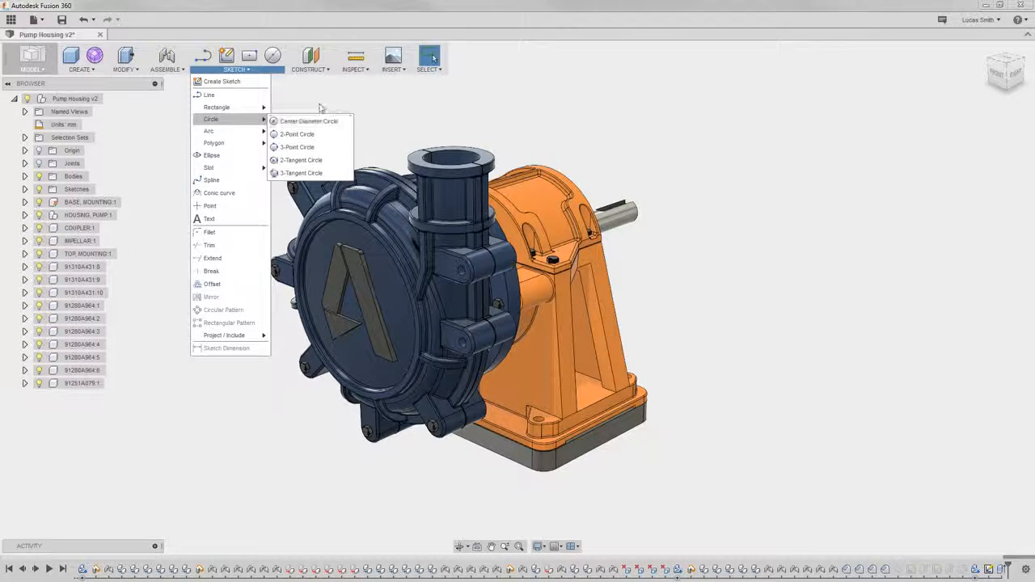
{"action": "left_click", "coordinate": [313, 104]}
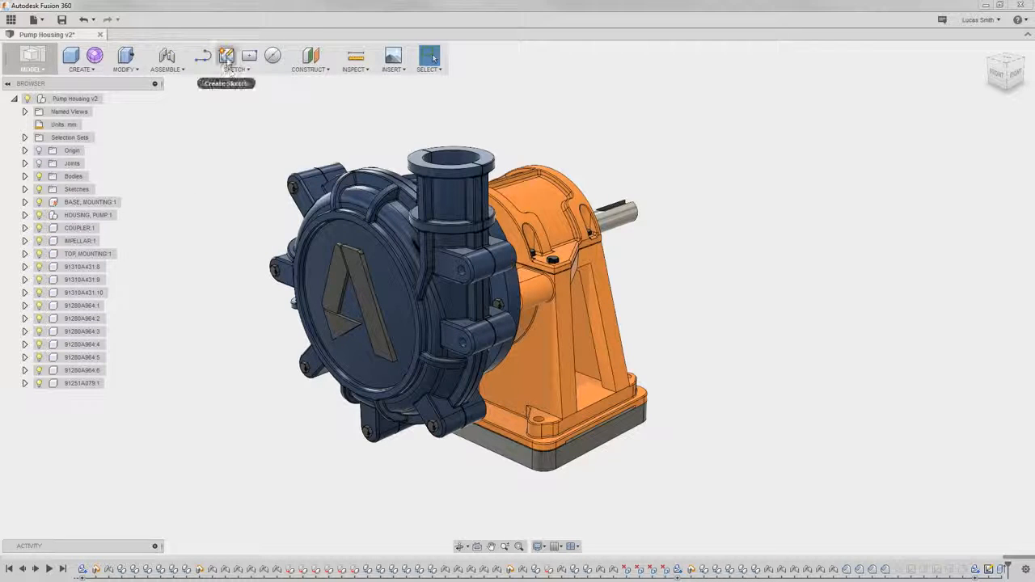
Place the Create Sketch shortcut ahead of the Line shortcut and remove the rectangle shortcut.
{"action": "left_click_drag", "start_coordinate": [226, 58], "coordinate": [197, 60]}
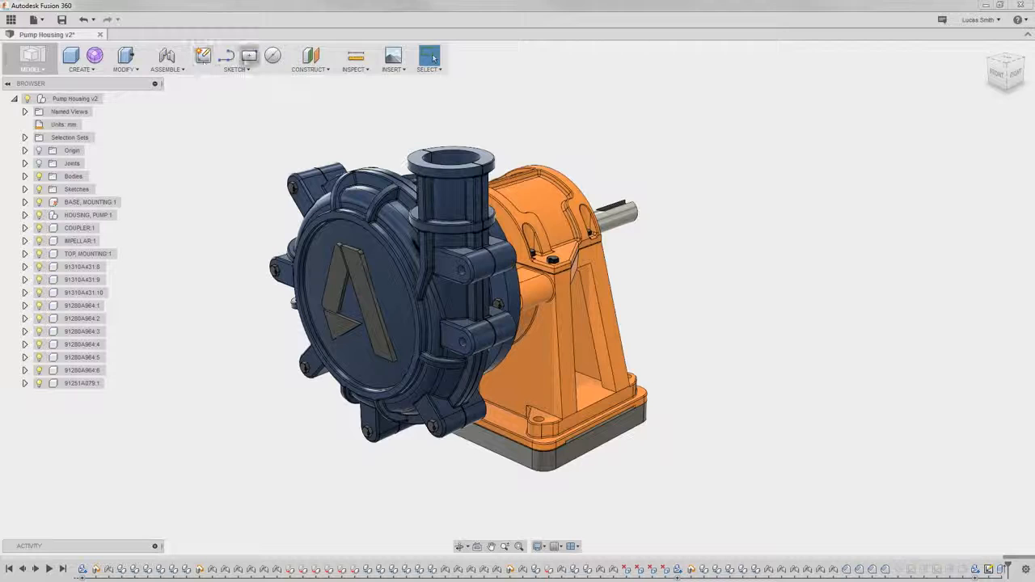
{"action": "left_click_drag", "start_coordinate": [248, 60], "coordinate": [256, 120]}
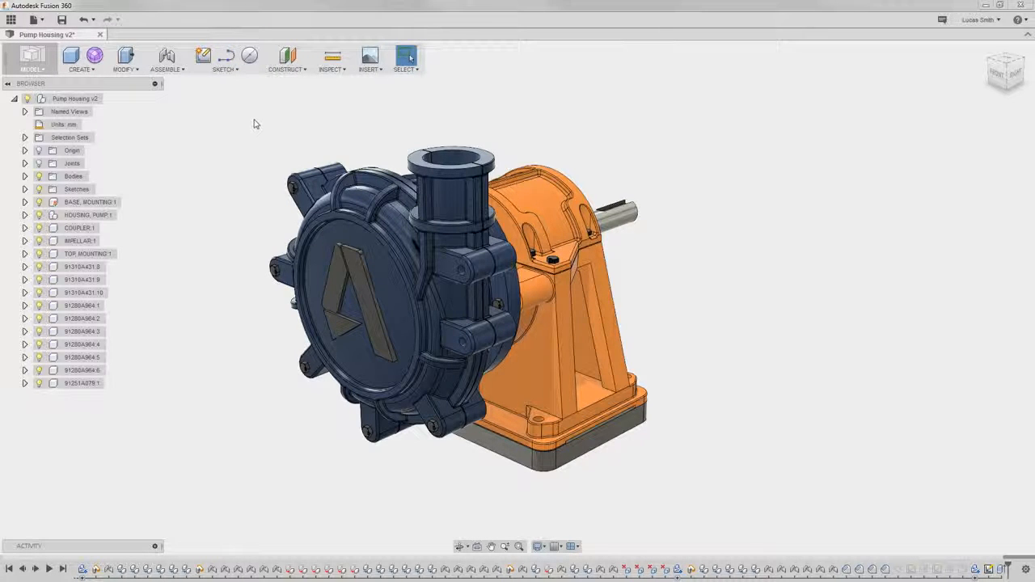
Examine the design's bodies and sketches and the components nested in HOUSING, PUMP:1.
{"action": "left_click", "coordinate": [24, 176]}
{"action": "left_click", "coordinate": [24, 176]}
{"action": "left_click", "coordinate": [24, 190]}
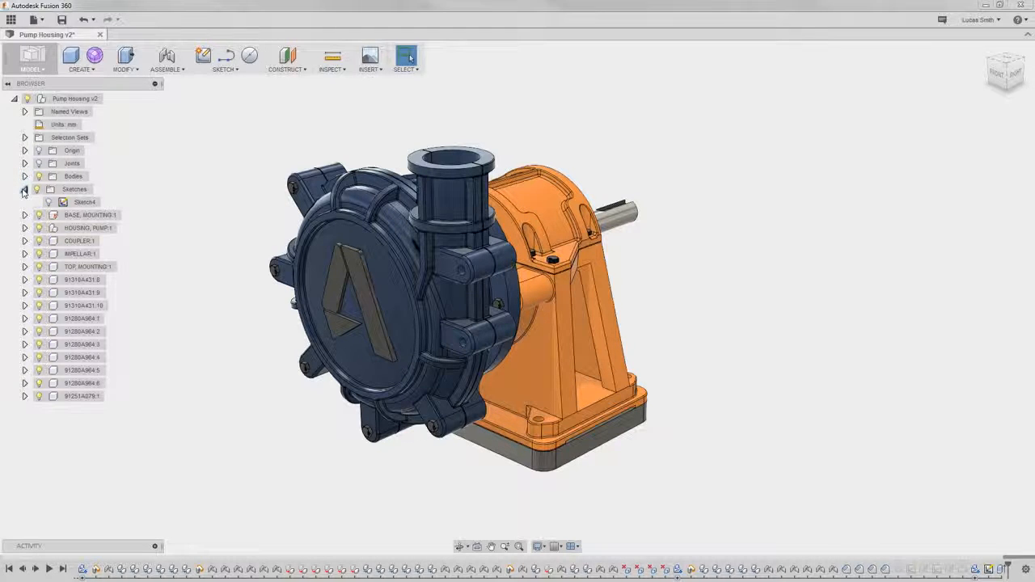
{"action": "left_click", "coordinate": [24, 189]}
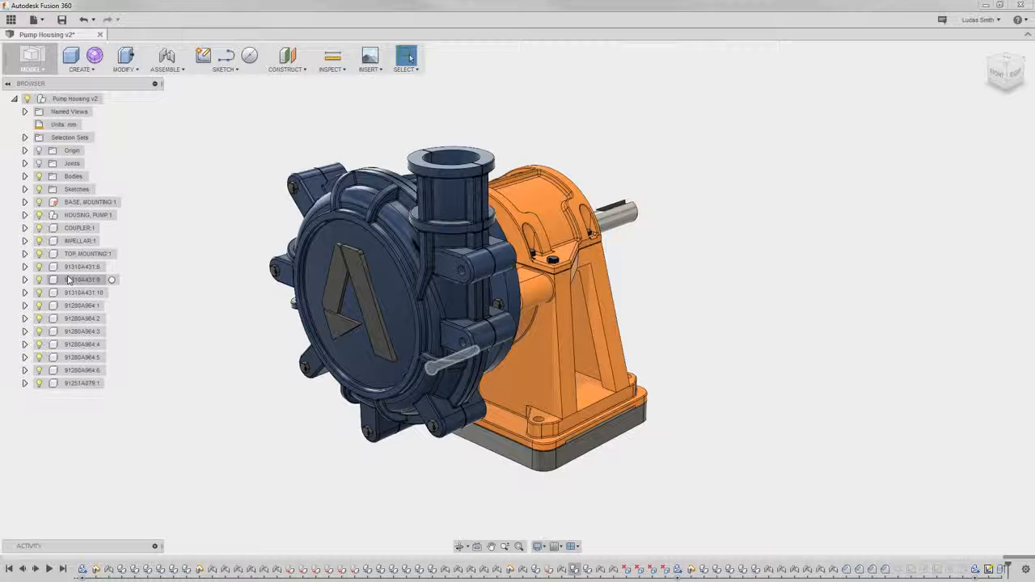
{"action": "left_click", "coordinate": [53, 215]}
{"action": "left_click", "coordinate": [25, 215]}
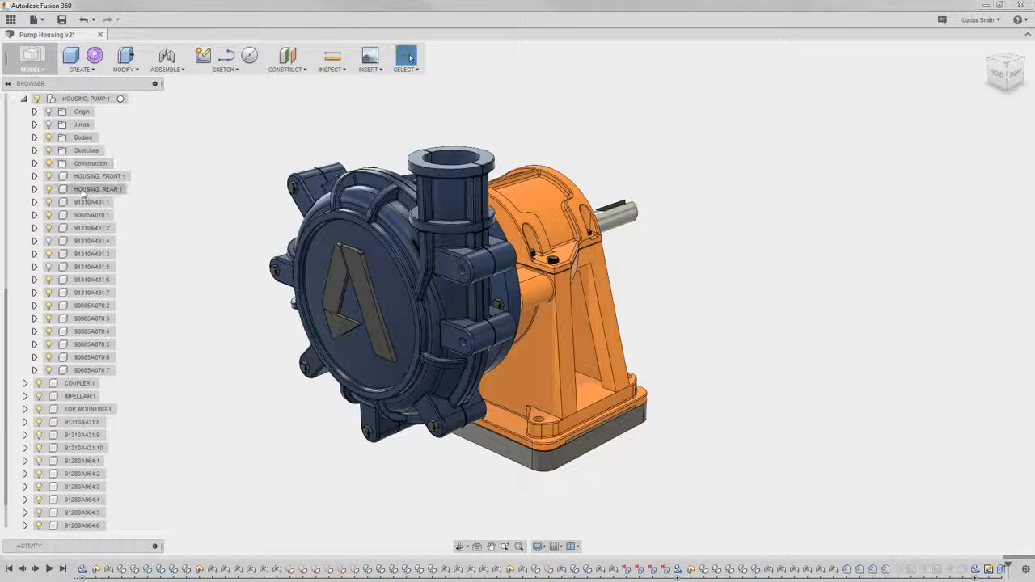
{"action": "left_click", "coordinate": [23, 98]}
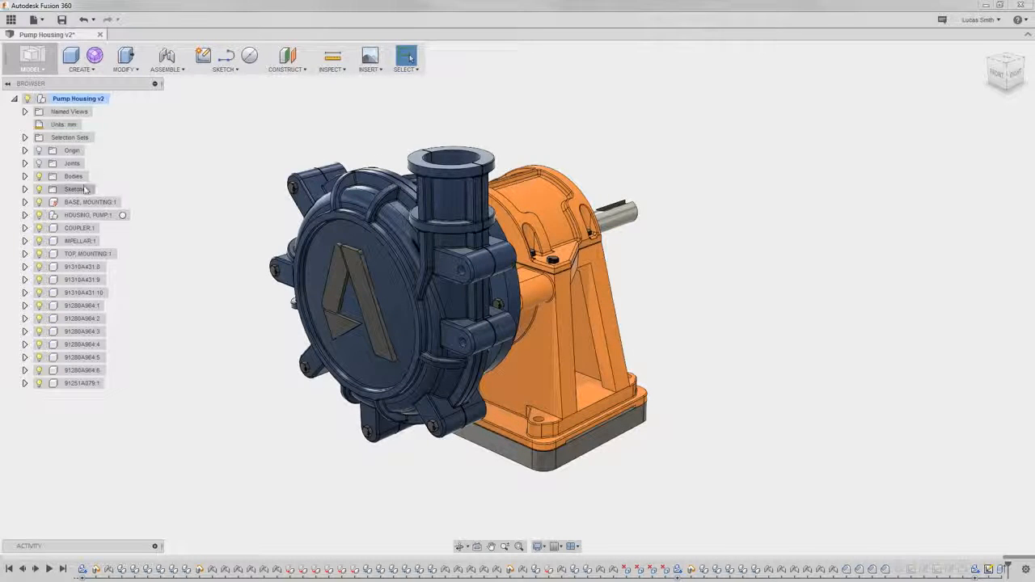
Make Sketch4 visible and hide the top-level Sketches folder as a whole.
{"action": "left_click", "coordinate": [25, 189]}
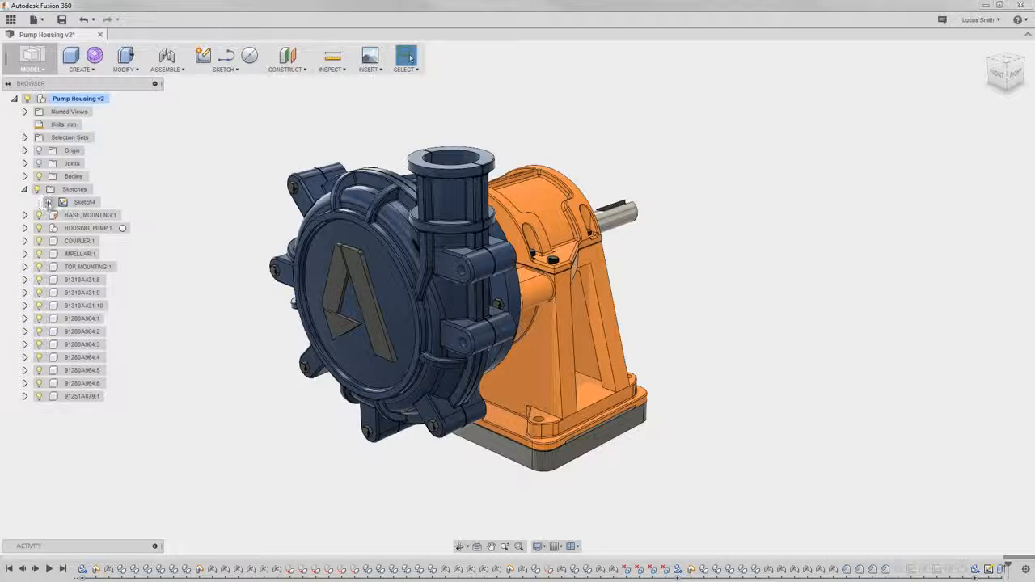
{"action": "left_click", "coordinate": [48, 202]}
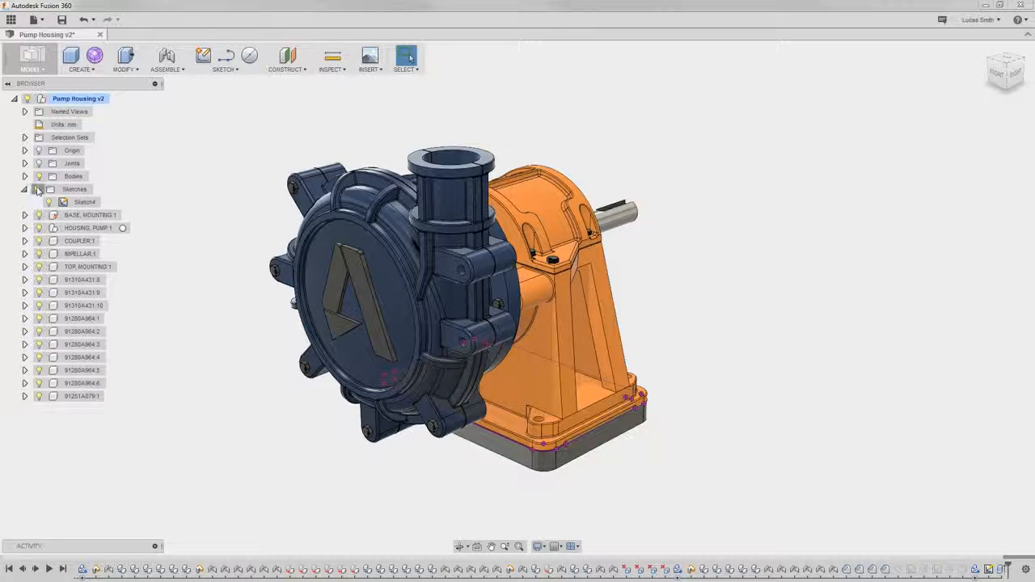
{"action": "left_click", "coordinate": [38, 190]}
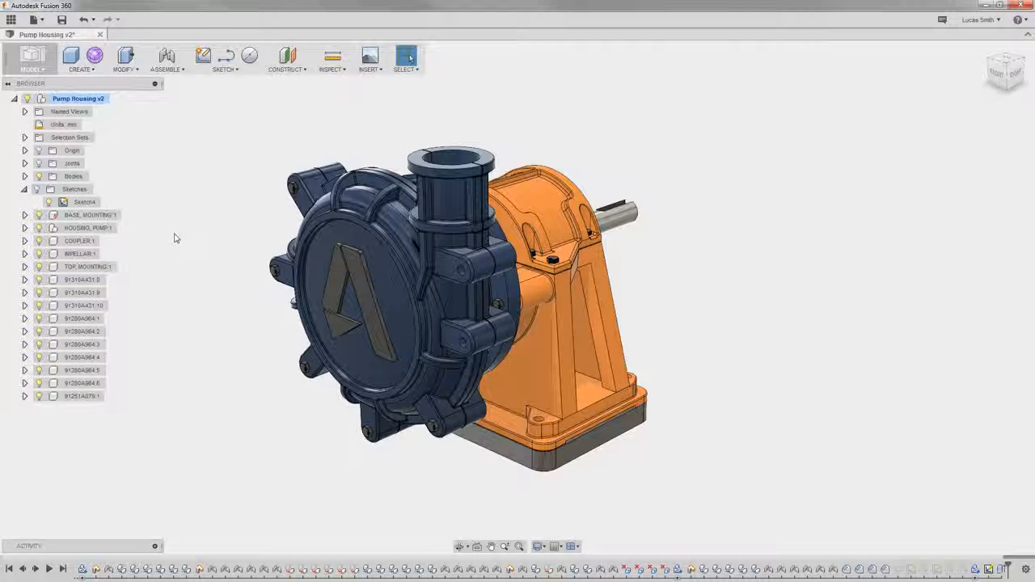
Start a new sketch on the underside face of the grey base plate.
{"action": "middle_click_drag", "start_coordinate": [185, 275], "coordinate": [200, 175], "text": "shift"}
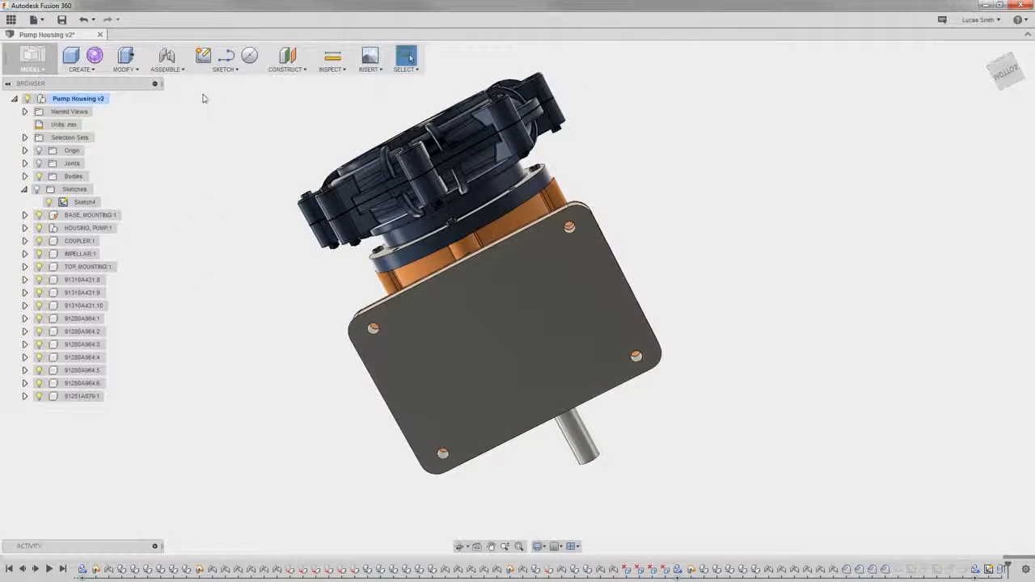
{"action": "left_click", "coordinate": [206, 63]}
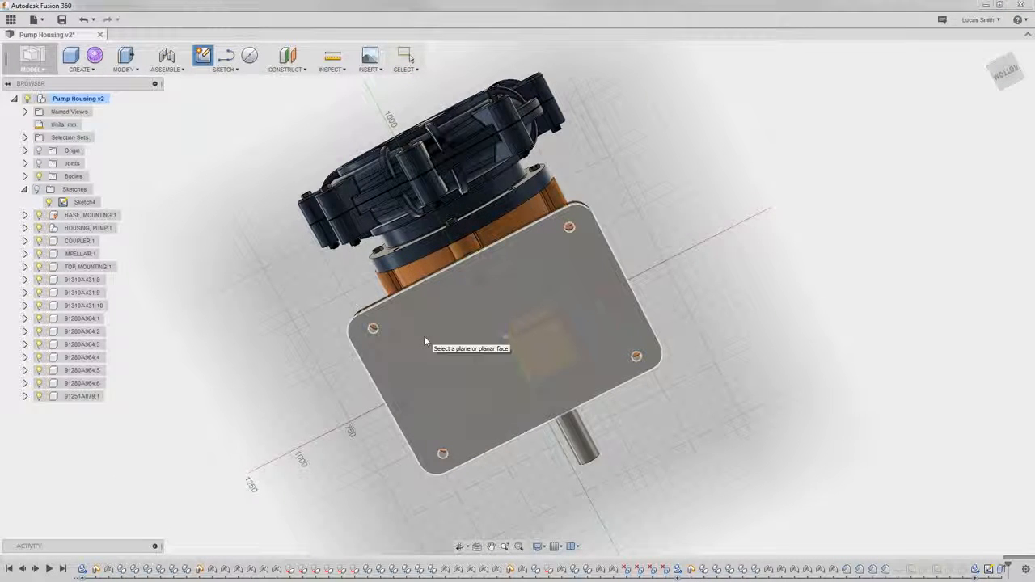
{"action": "left_click", "coordinate": [423, 336]}
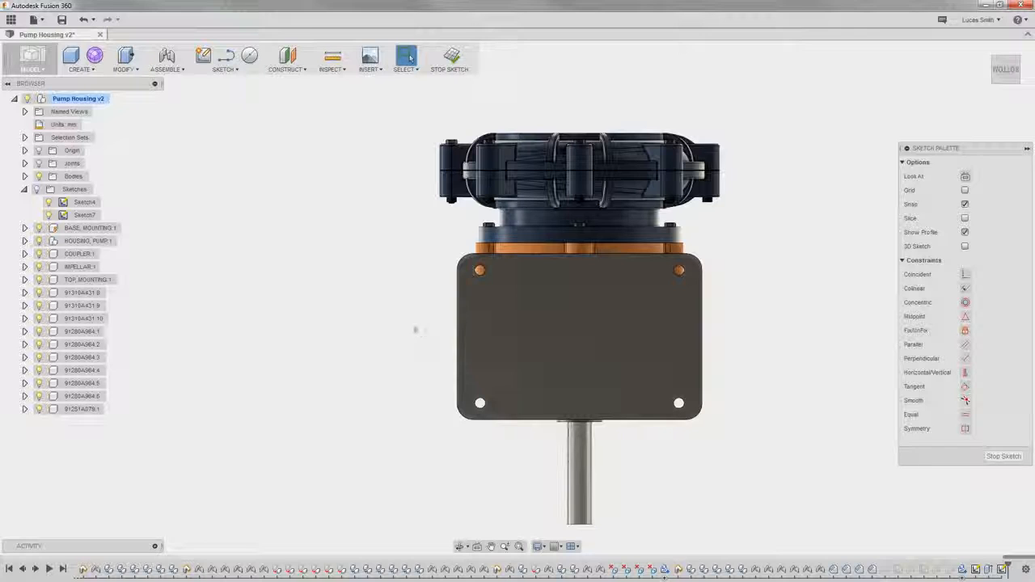
Sketch a center diameter circle in the middle of the base plate's underside.
{"action": "right_click", "coordinate": [404, 321]}
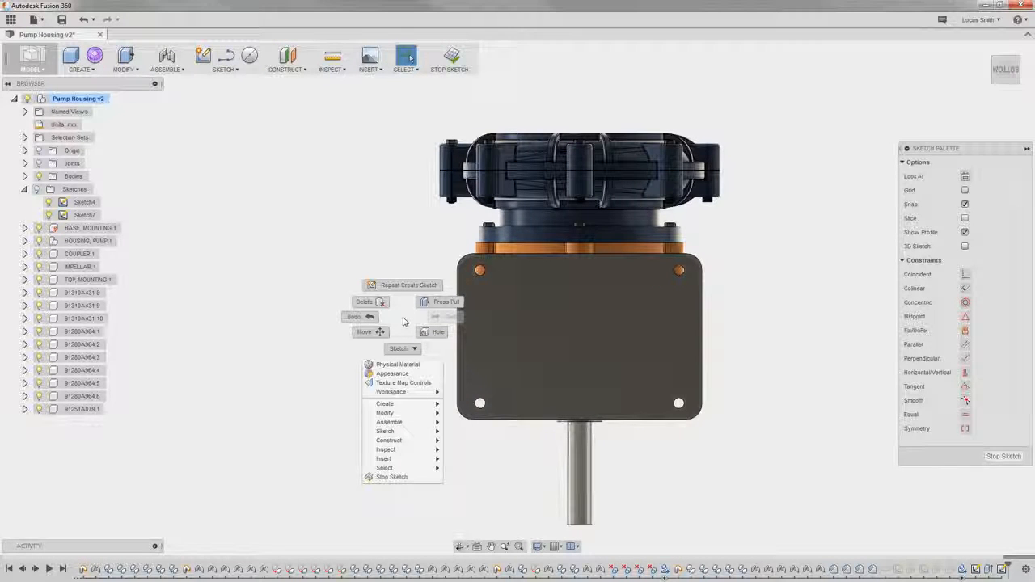
{"action": "left_click", "coordinate": [403, 349]}
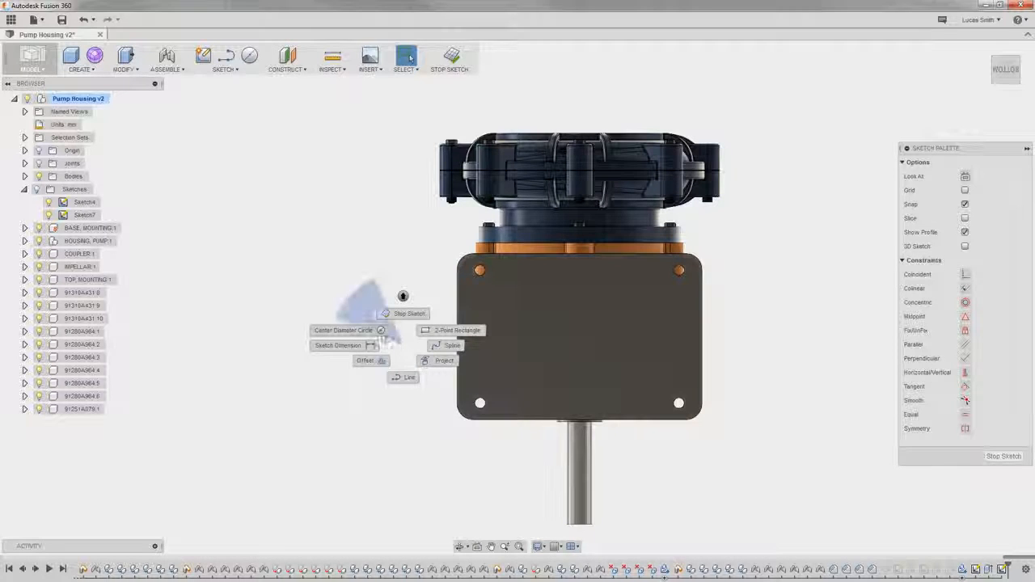
{"action": "left_click", "coordinate": [381, 333]}
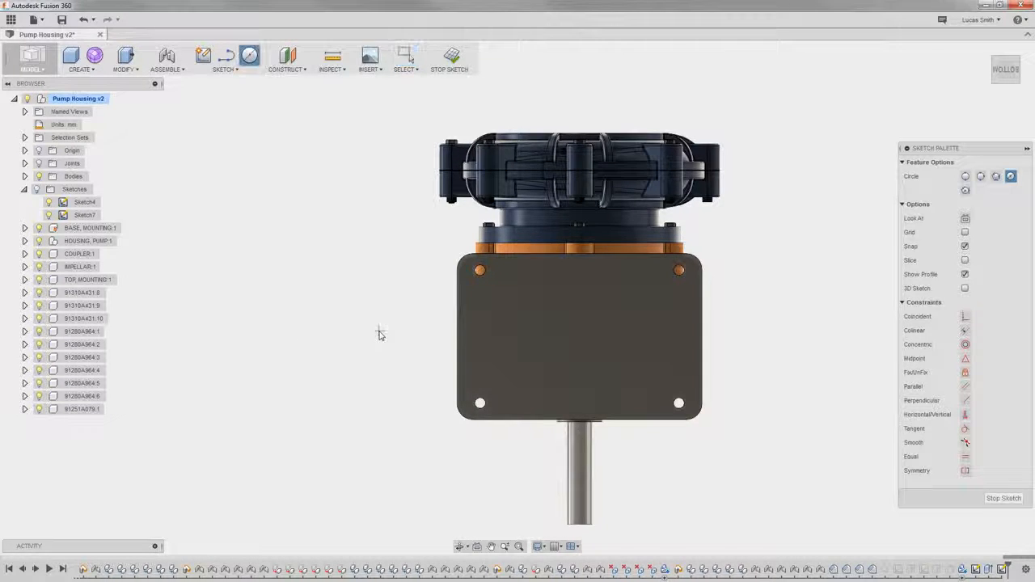
{"action": "left_click", "coordinate": [583, 330]}
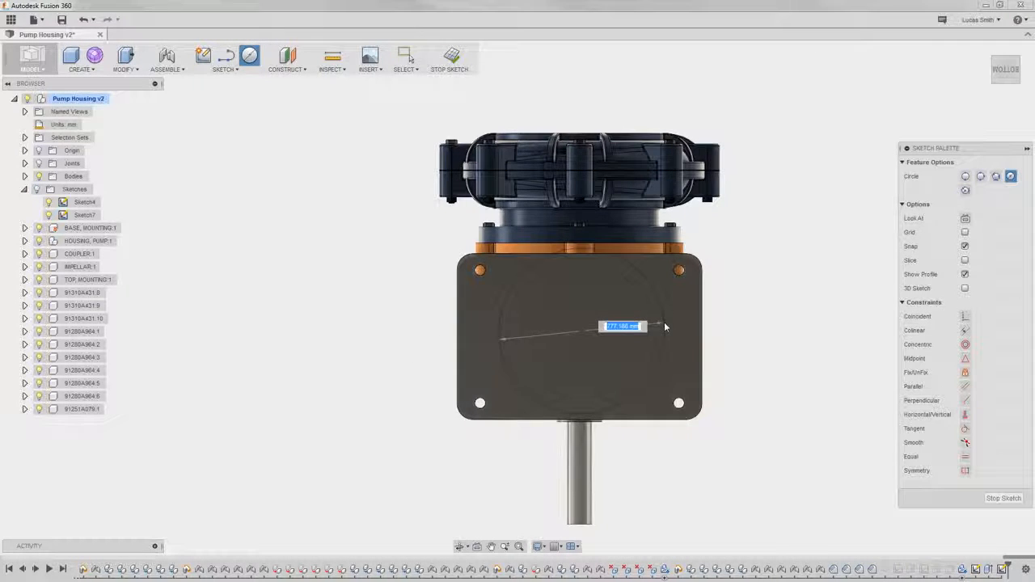
{"action": "left_click", "coordinate": [635, 334]}
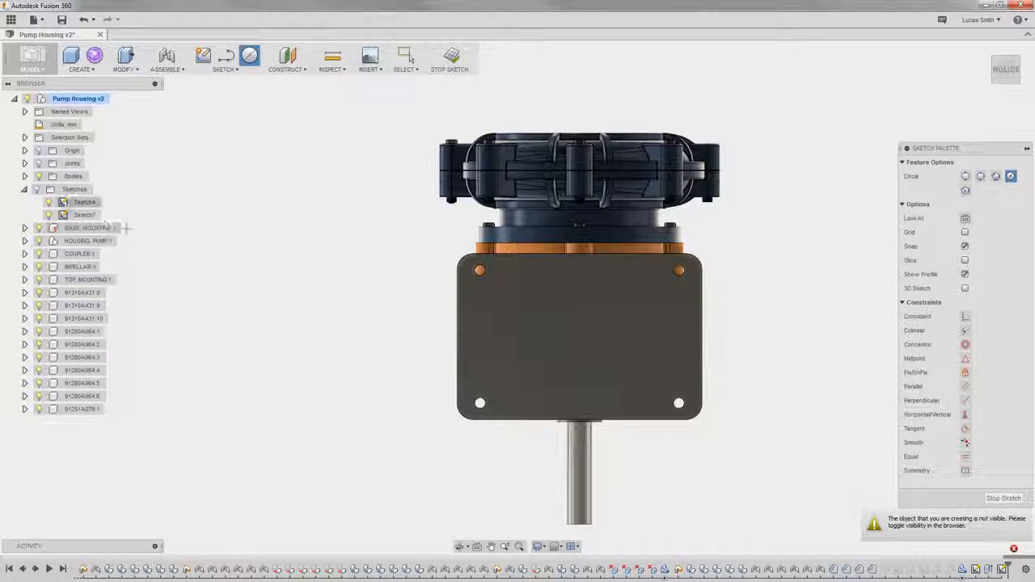
Show the Sketches folder to check the new circle, hide it again and finish the sketch.
{"action": "left_click", "coordinate": [37, 189]}
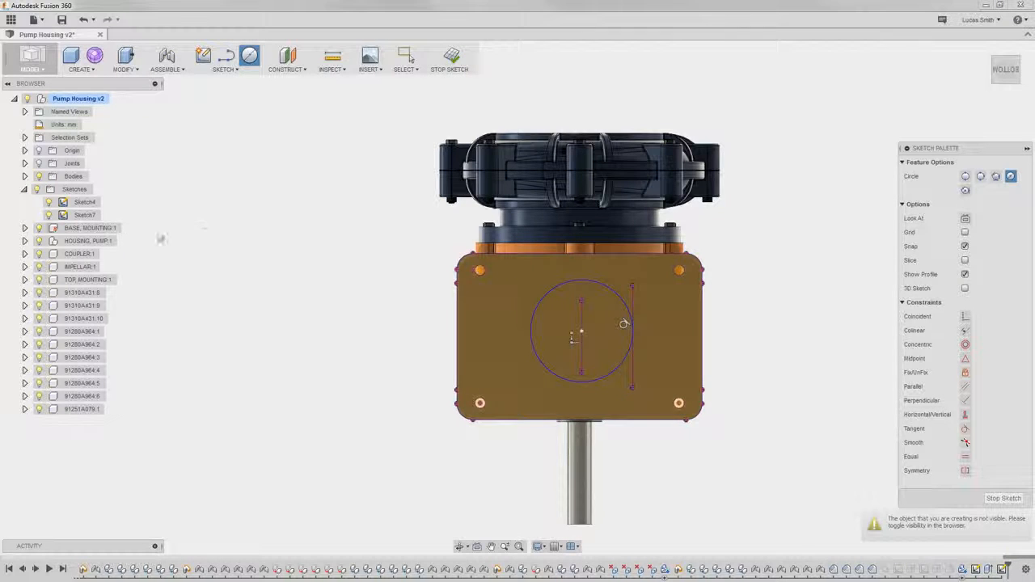
{"action": "key", "text": "Escape"}
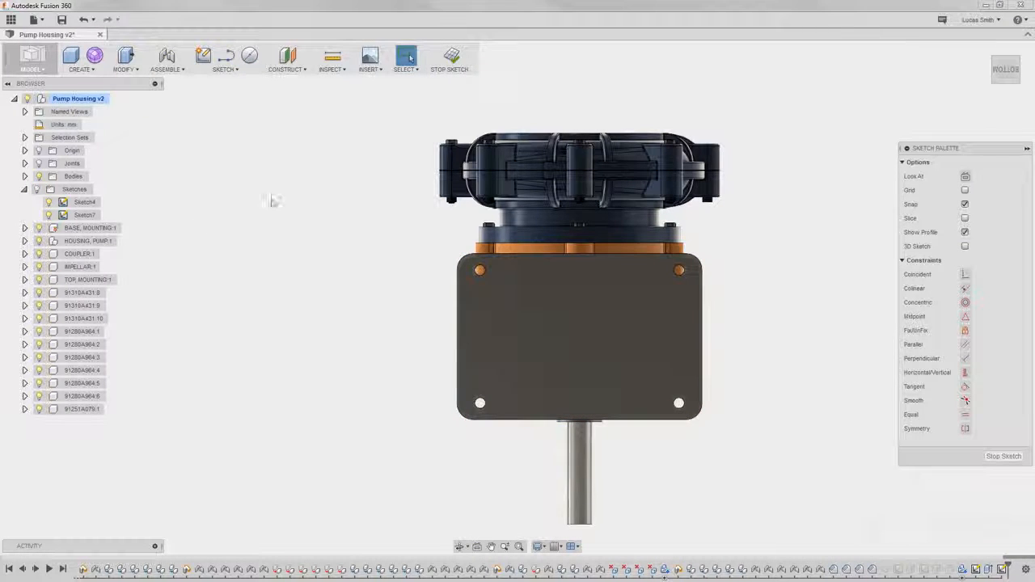
{"action": "left_click", "coordinate": [453, 59]}
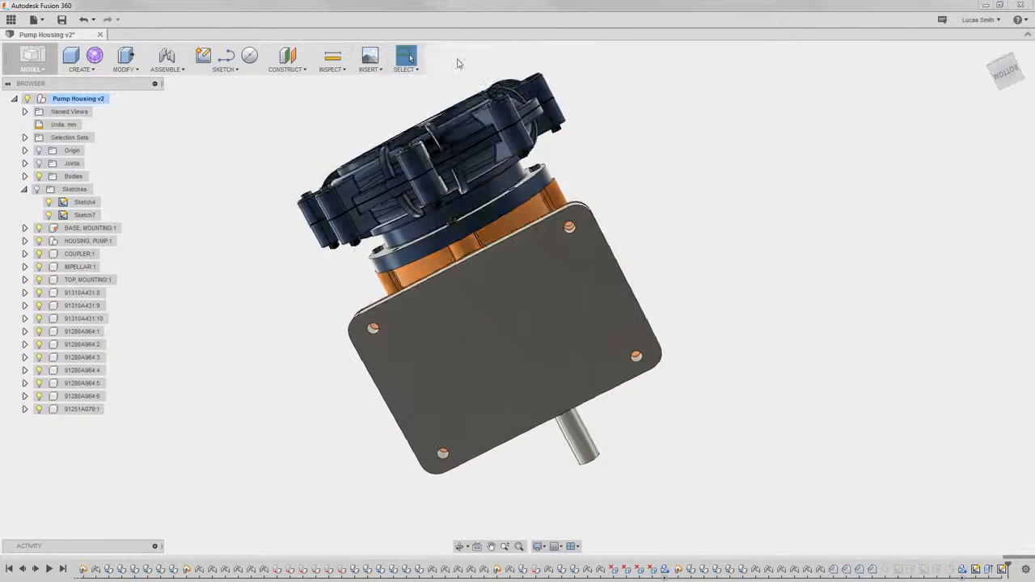
Change the document's active units to Inch.
{"action": "middle_click_drag", "start_coordinate": [273, 132], "coordinate": [257, 229], "text": "shift"}
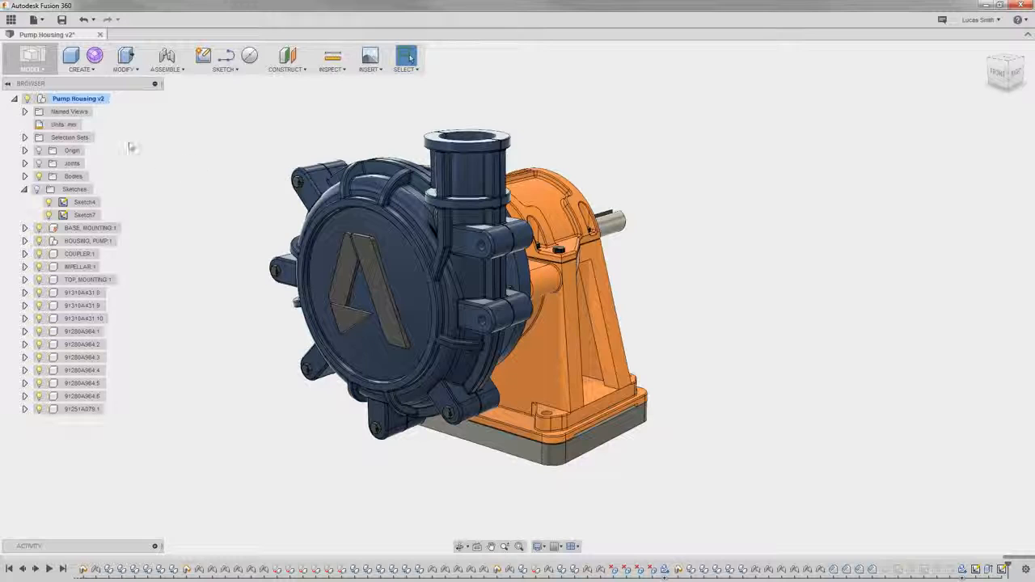
{"action": "mouse_move", "coordinate": [75, 127]}
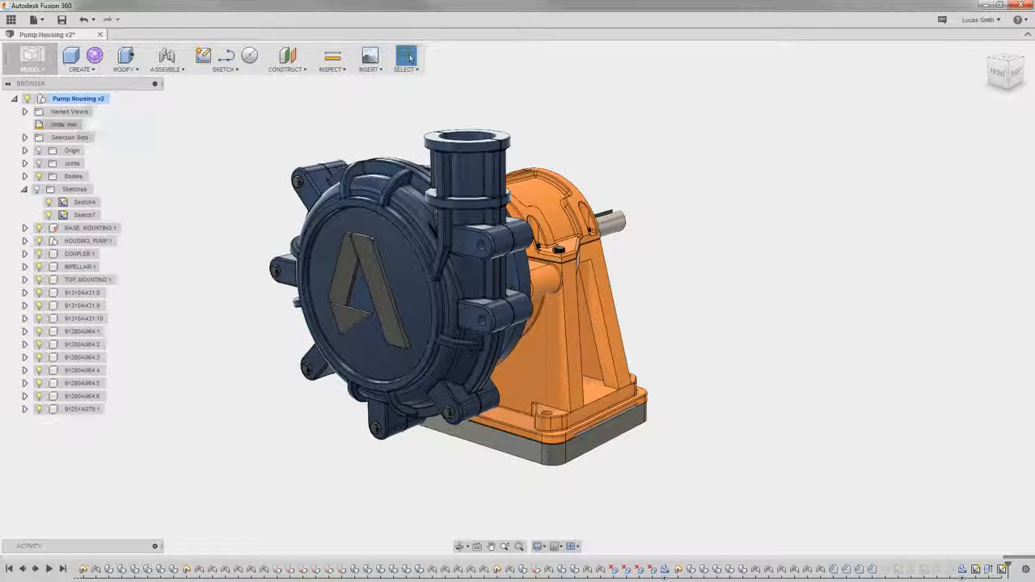
{"action": "left_click", "coordinate": [87, 126]}
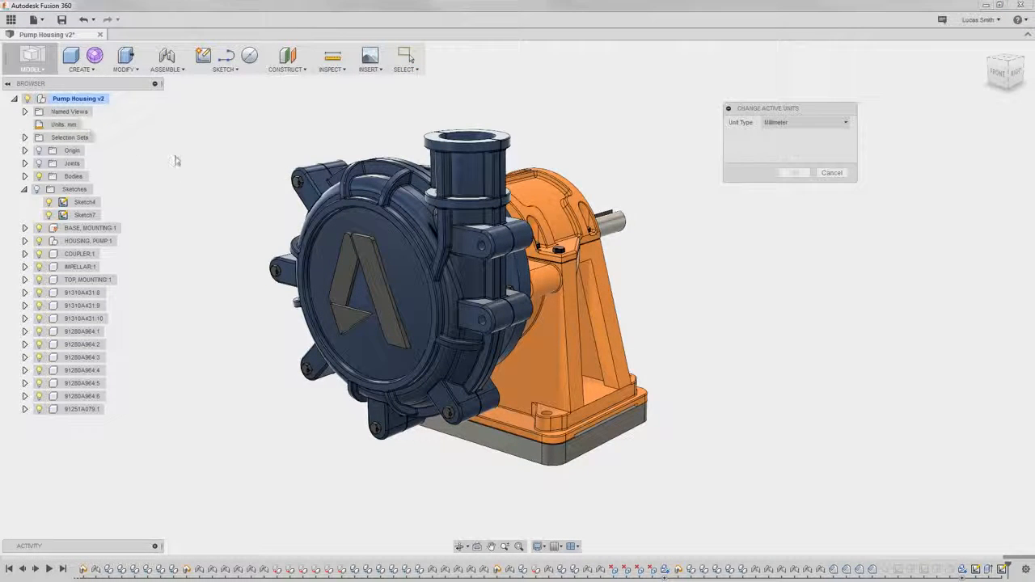
{"action": "left_click", "coordinate": [790, 123]}
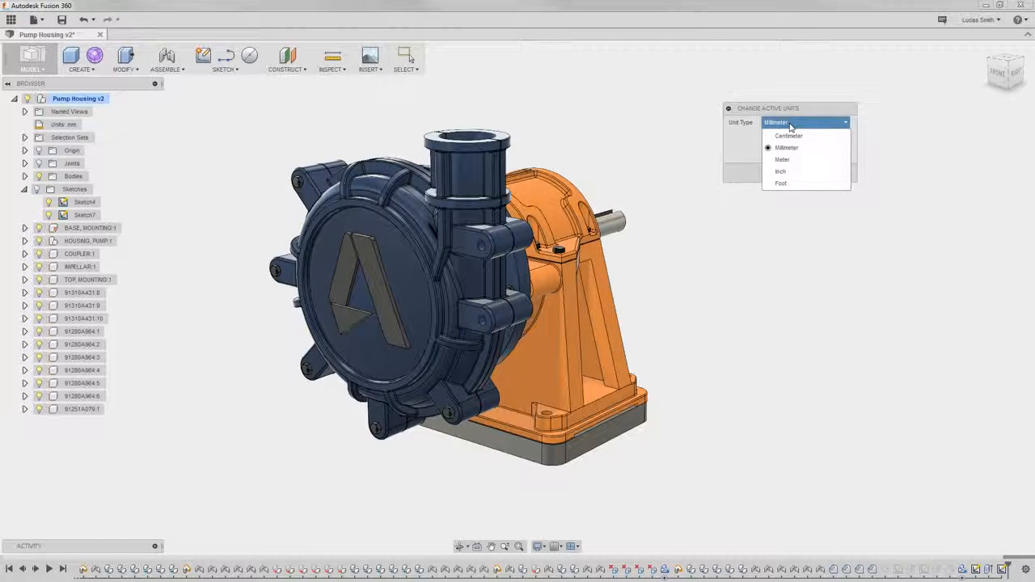
{"action": "left_click", "coordinate": [786, 171]}
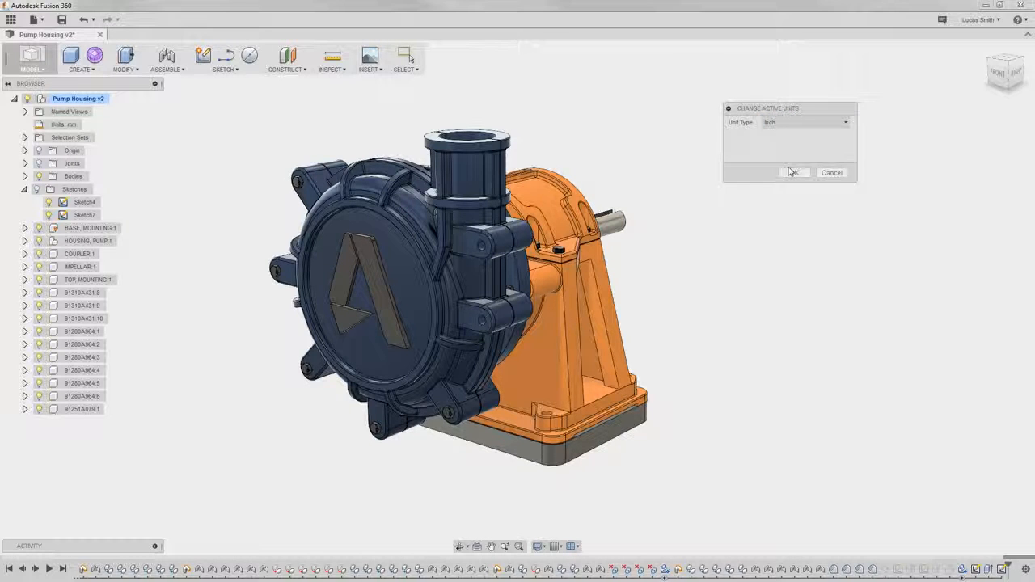
{"action": "left_click", "coordinate": [792, 173]}
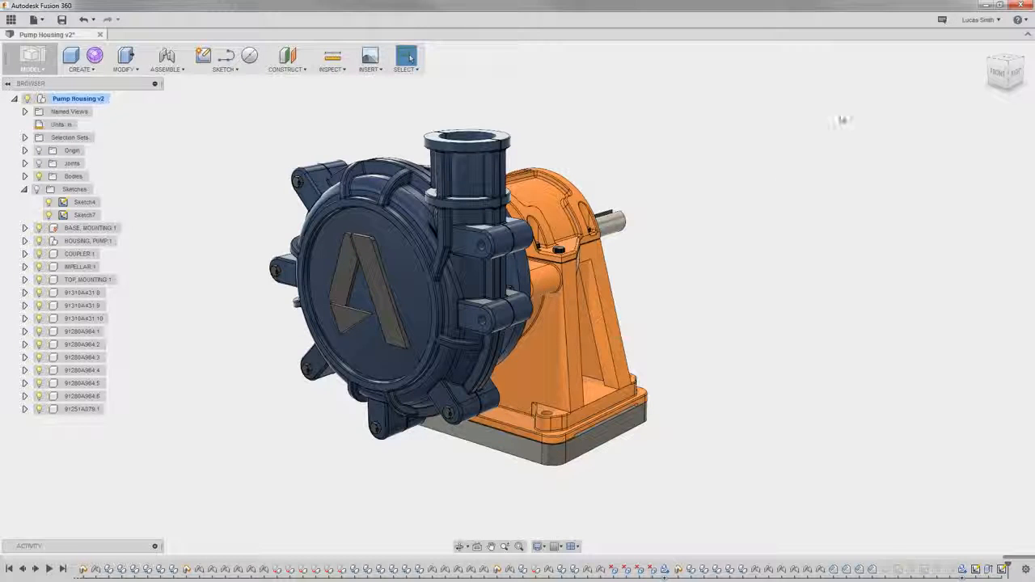
Open the Preferences and review the default unit choices for new designs.
{"action": "left_click", "coordinate": [981, 20]}
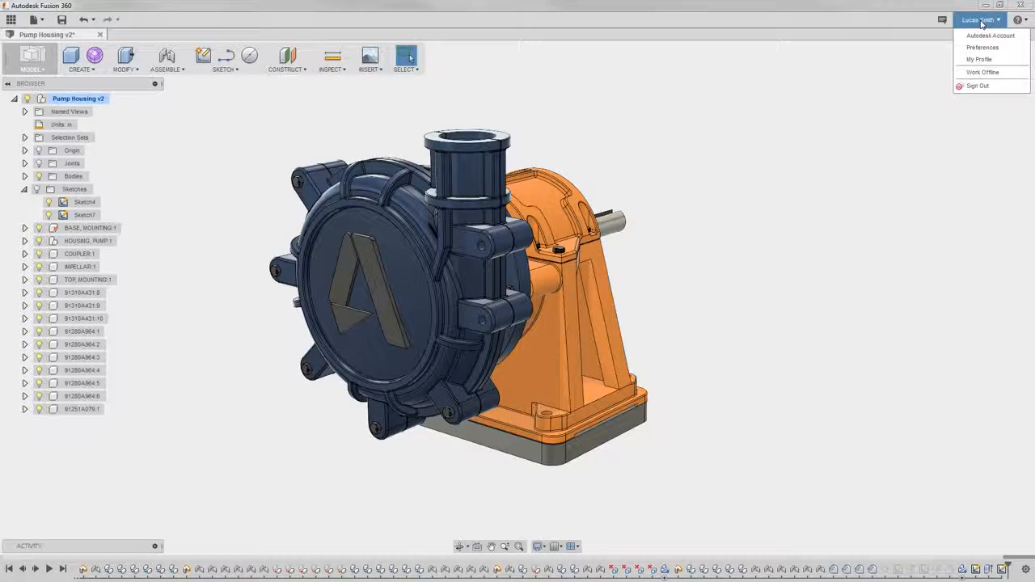
{"action": "left_click", "coordinate": [980, 47]}
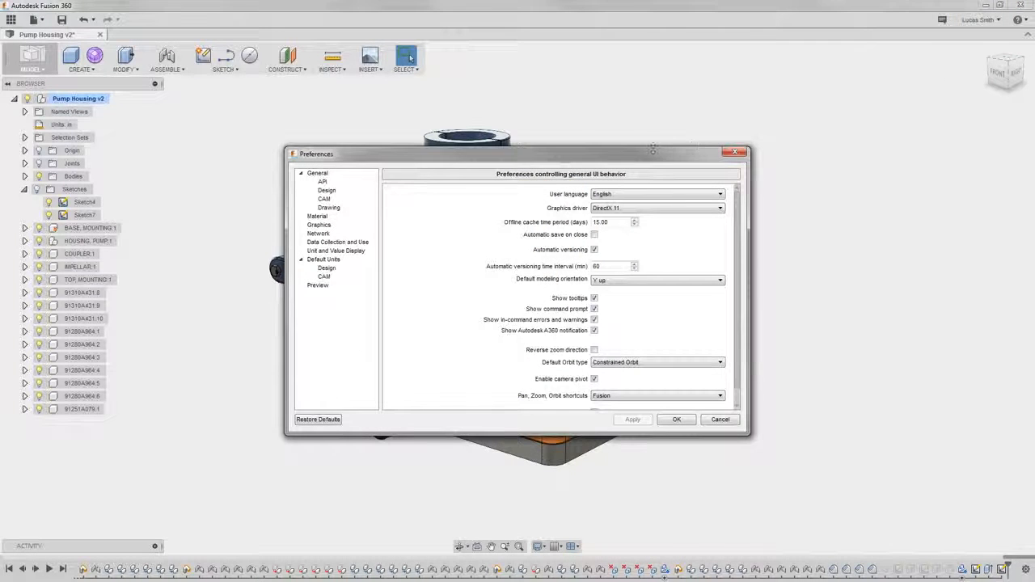
{"action": "left_click_drag", "start_coordinate": [651, 156], "coordinate": [640, 126]}
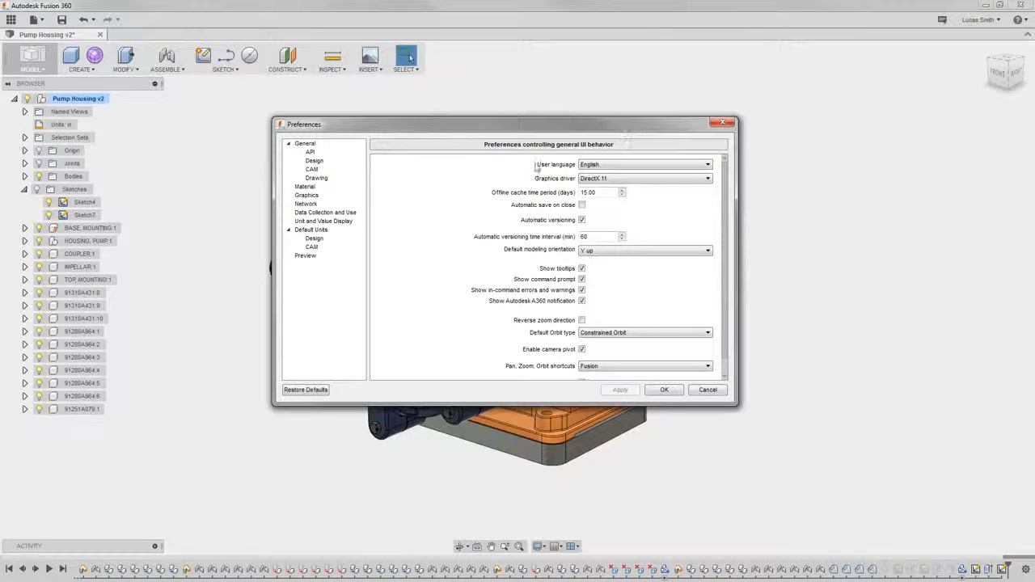
{"action": "left_click", "coordinate": [314, 239]}
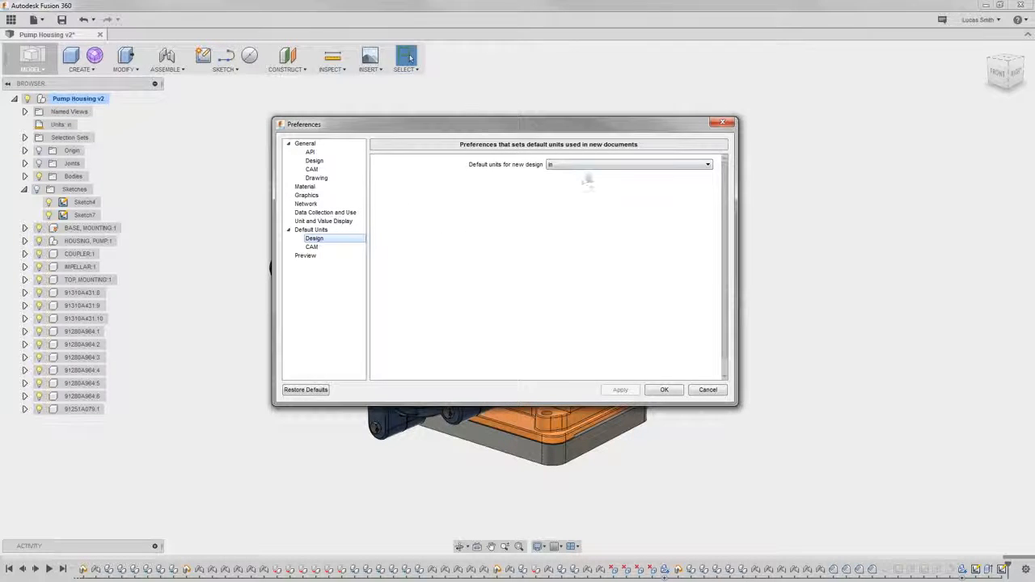
{"action": "left_click", "coordinate": [601, 166]}
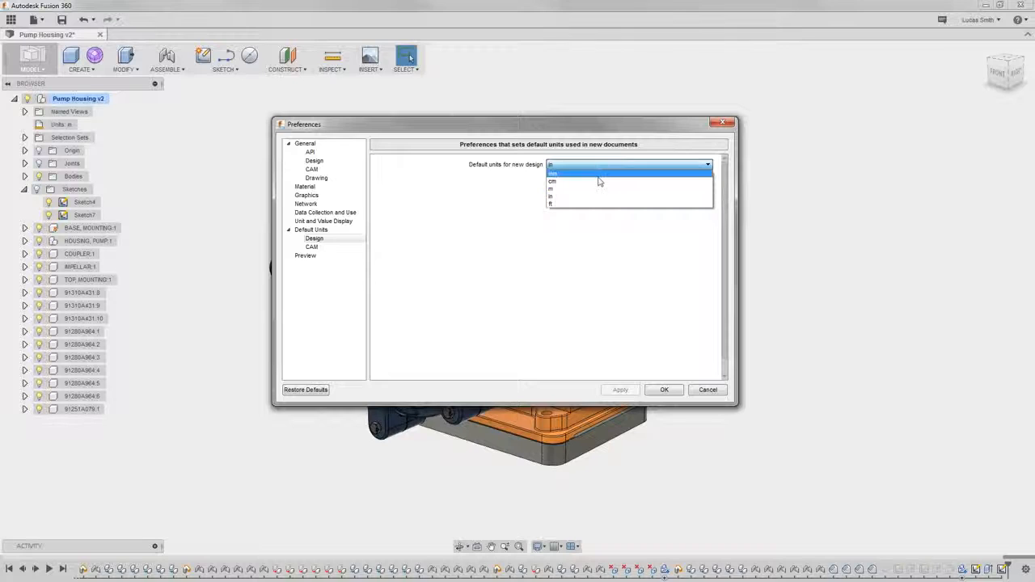
{"action": "left_click", "coordinate": [596, 240]}
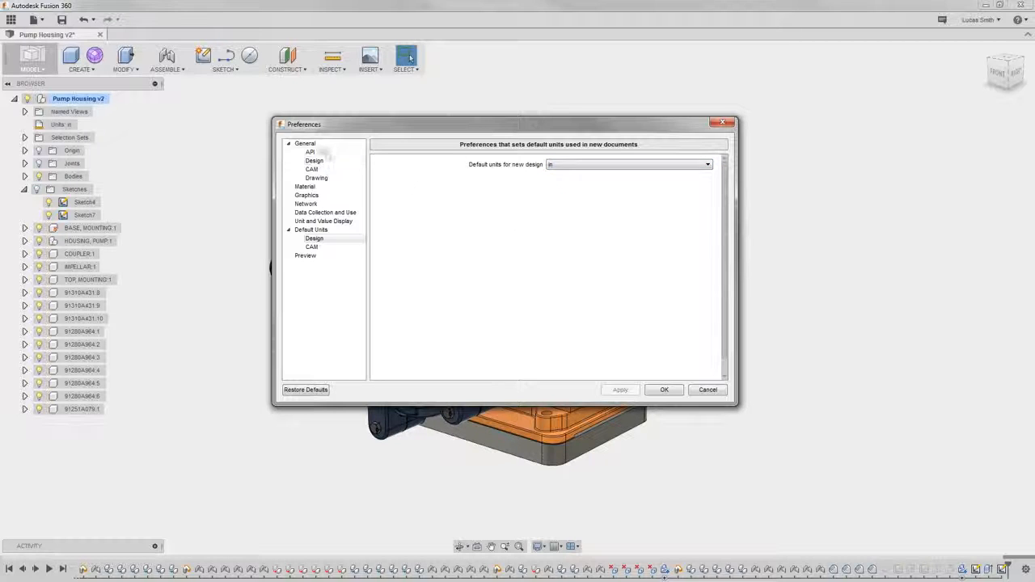
Review the general preferences, including the choices for pan, zoom and orbit shortcuts, and close the Preferences.
{"action": "left_click", "coordinate": [318, 146]}
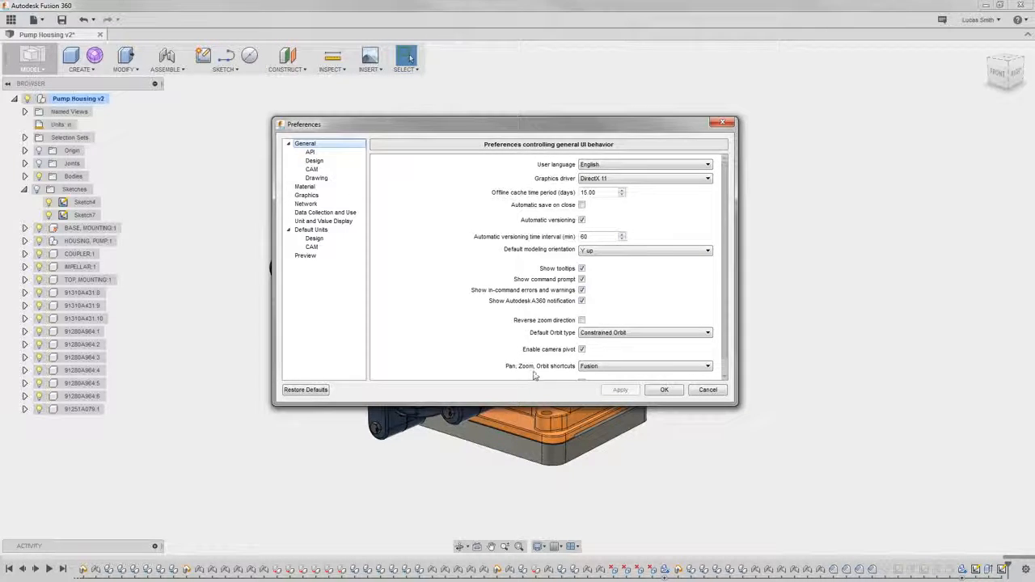
{"action": "left_click", "coordinate": [596, 371]}
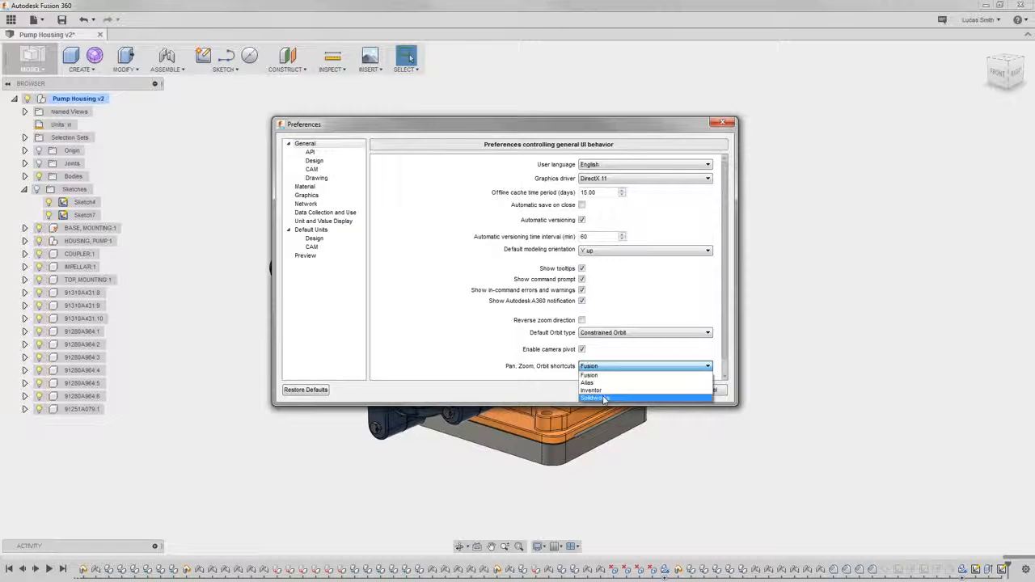
{"action": "left_click", "coordinate": [547, 382]}
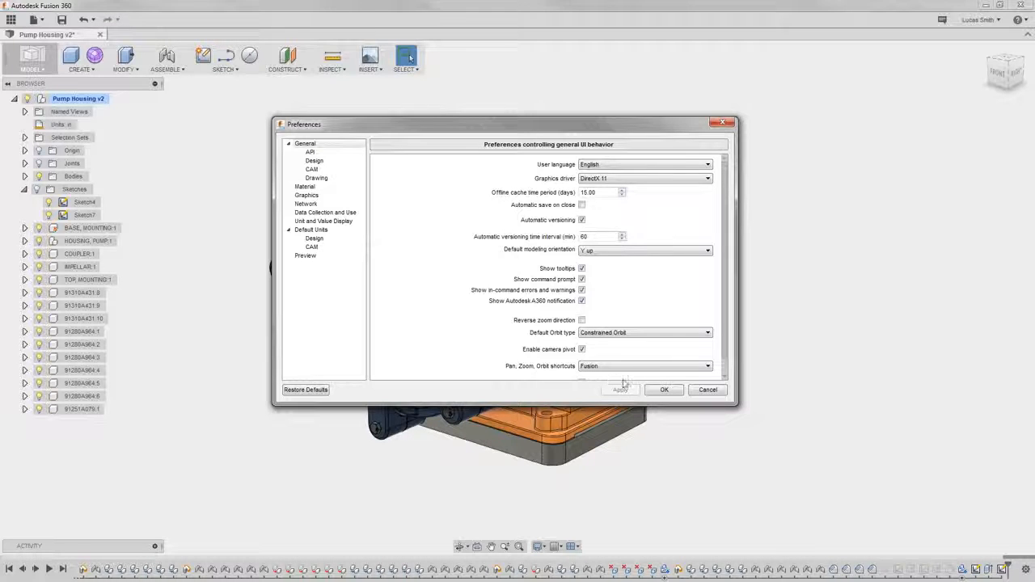
{"action": "left_click", "coordinate": [663, 390]}
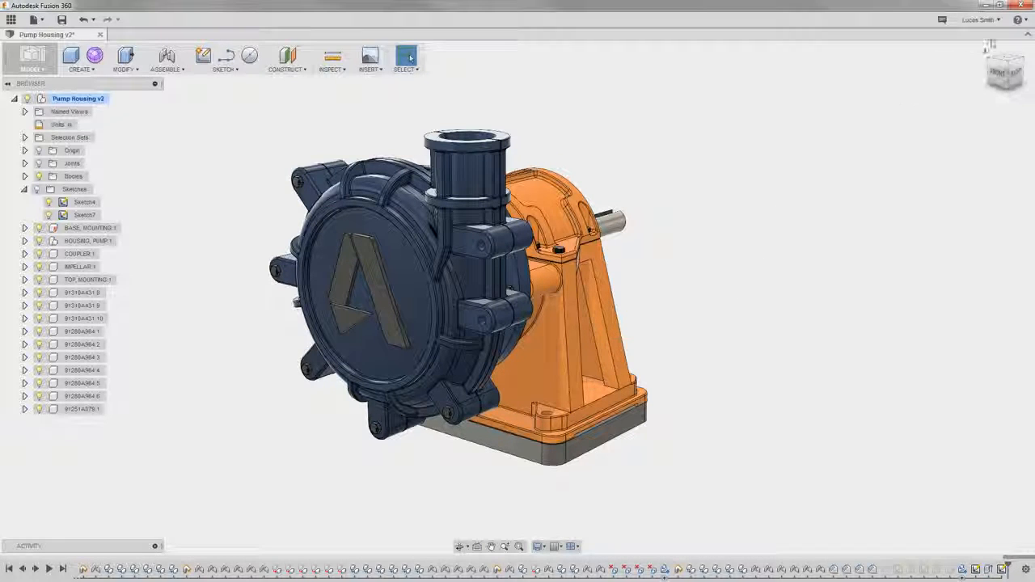
Look through the available help and learning resources and close the list.
{"action": "left_click", "coordinate": [1017, 19]}
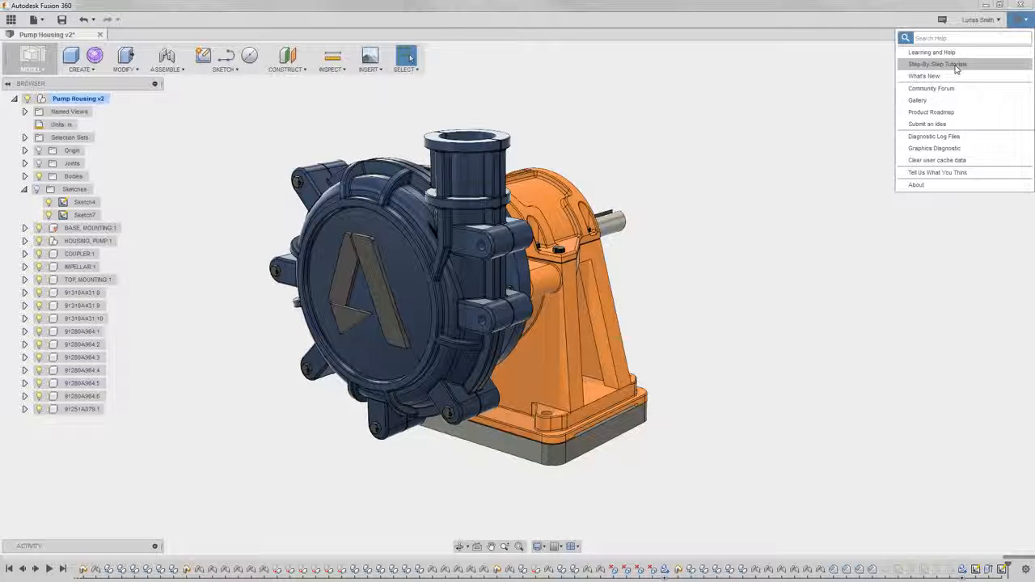
{"action": "left_click", "coordinate": [856, 78]}
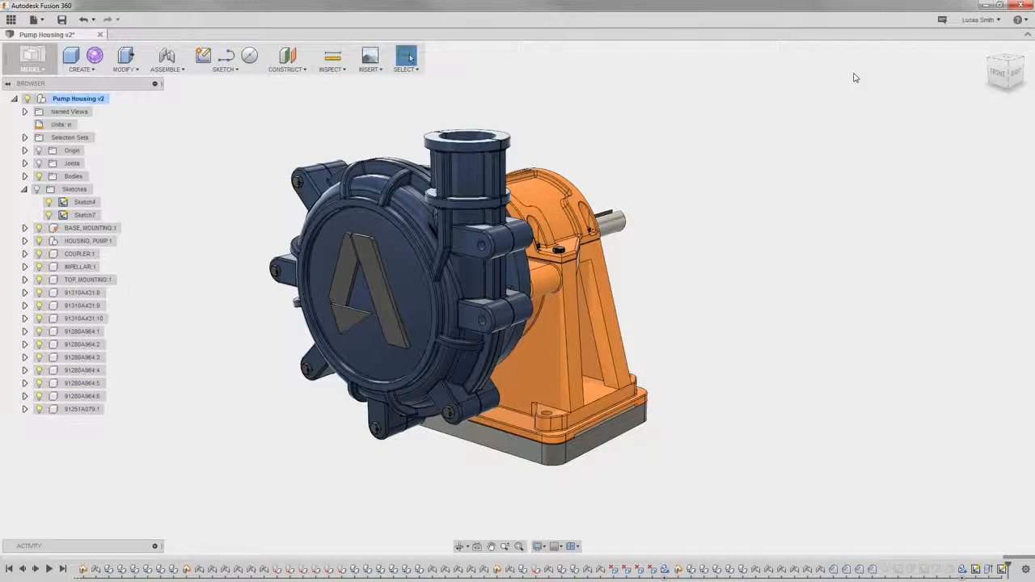